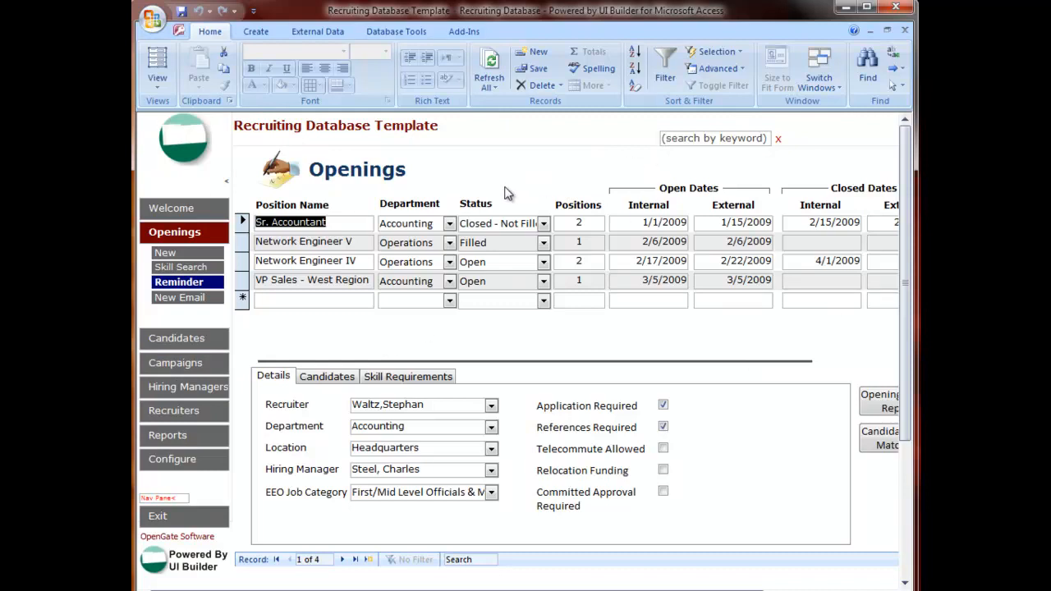
Step: Return to the Welcome screen and switch the main form to Design View
click(329, 376)
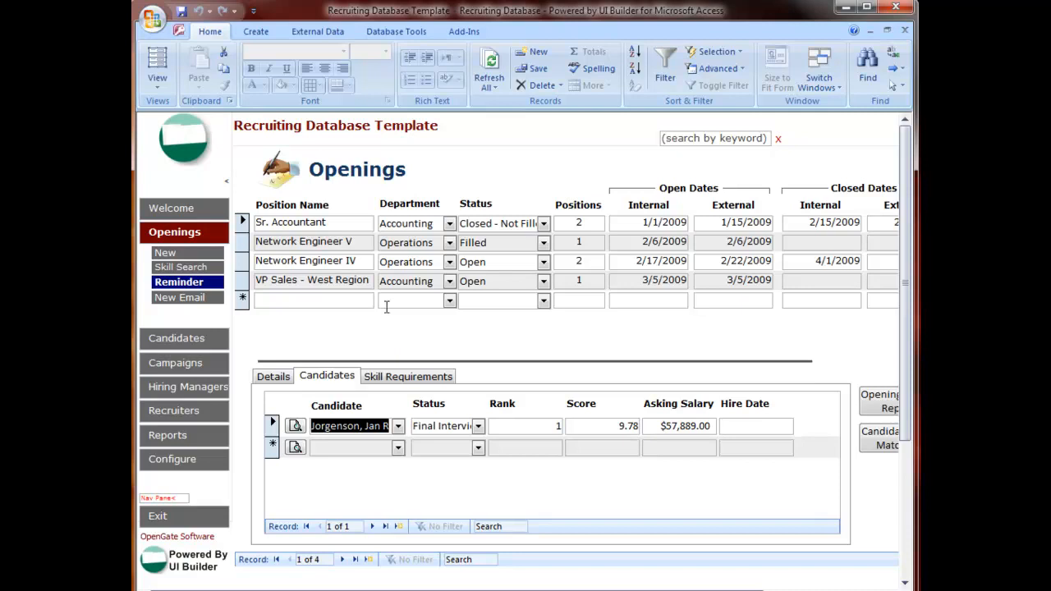
click(198, 212)
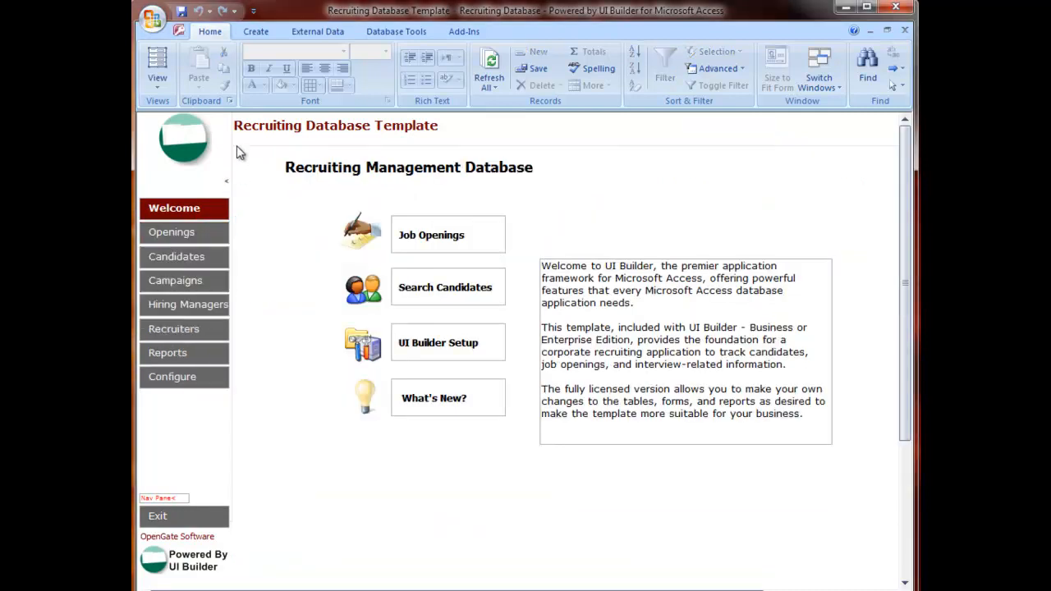
right_click(812, 125)
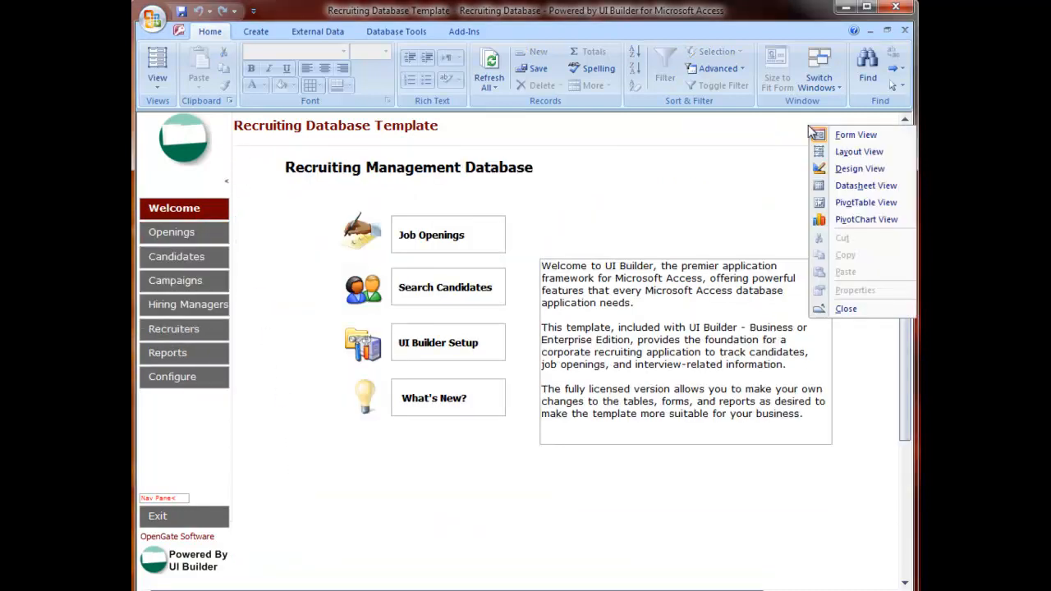
click(854, 168)
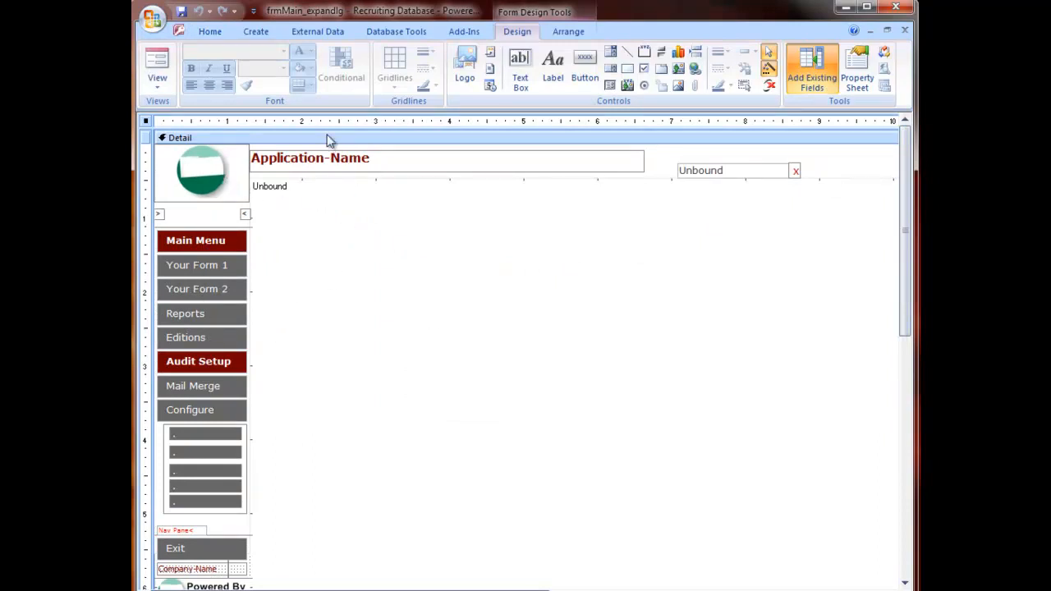
Step: Select the main subform and inspect its field list and properties, including the Source Object choices on the Data tab
click(369, 225)
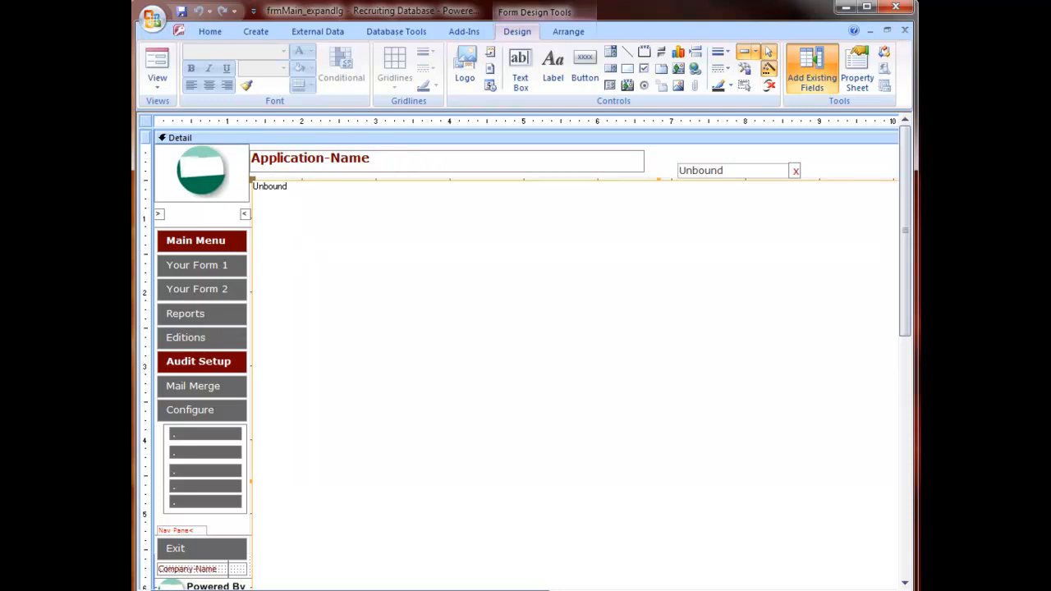
click(811, 70)
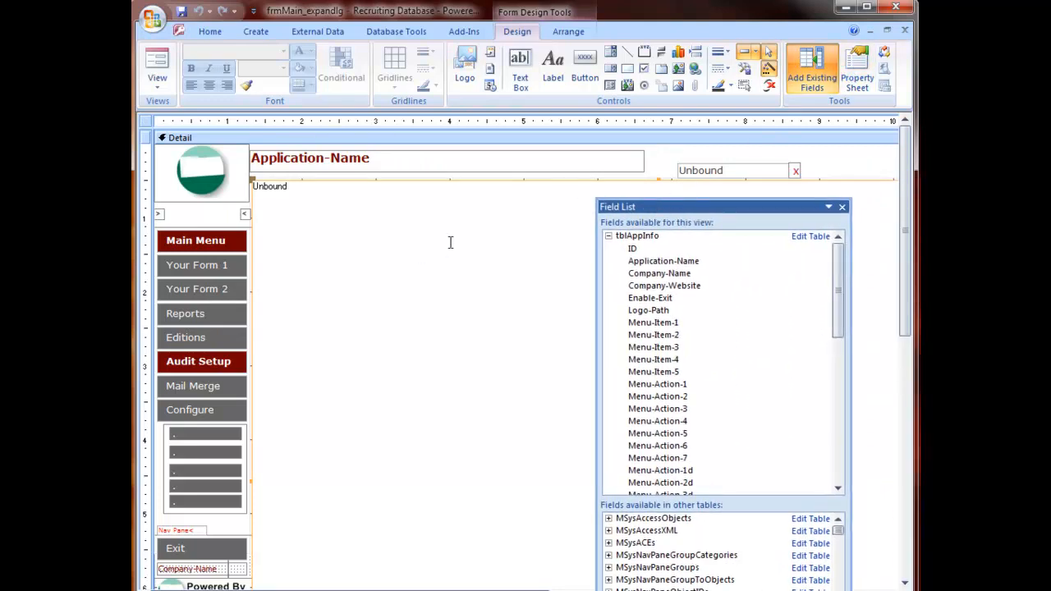
click(856, 69)
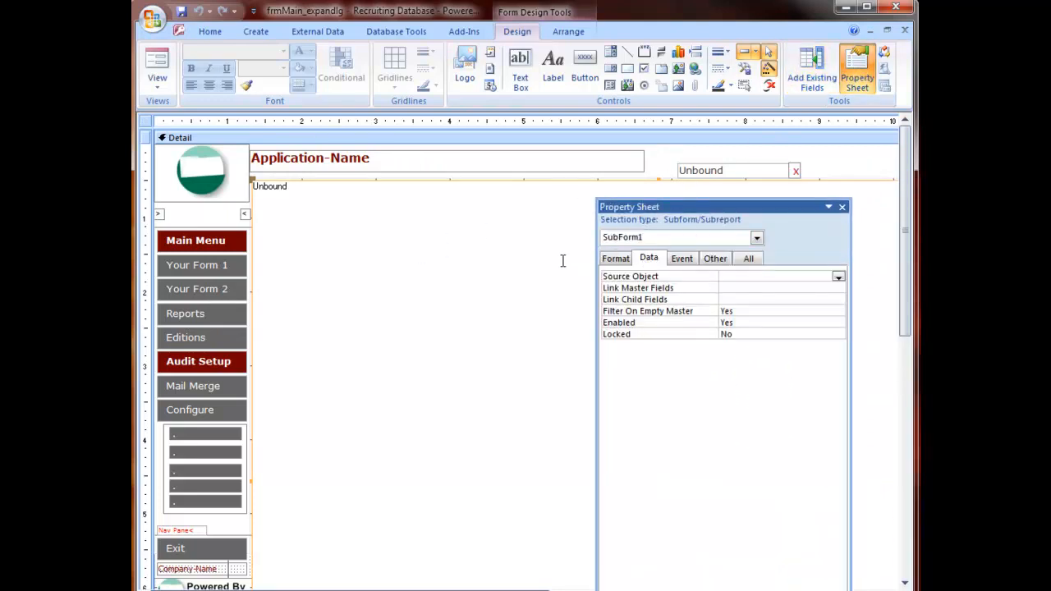
click(614, 262)
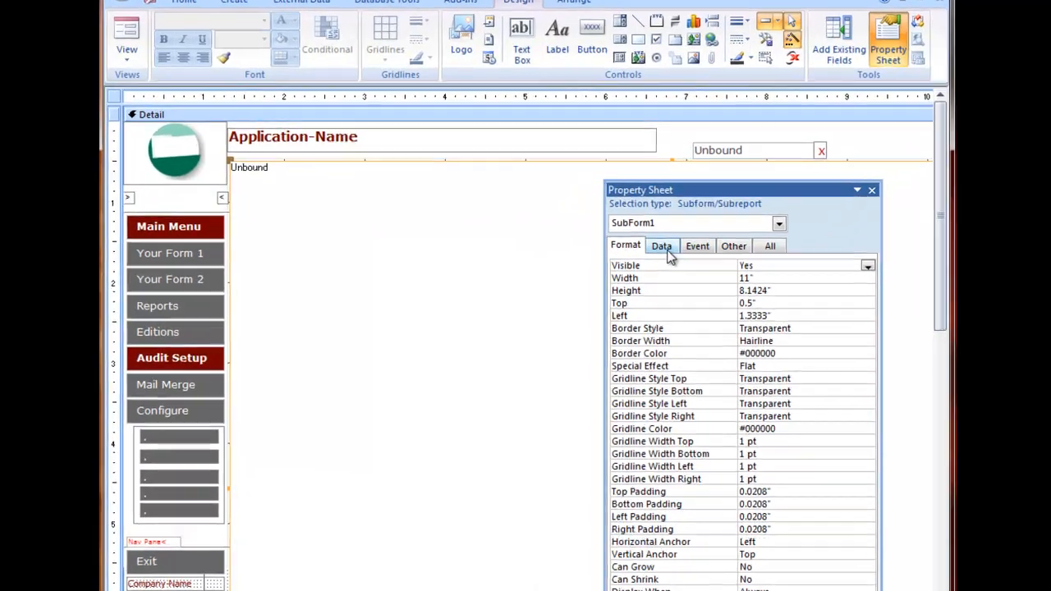
click(653, 261)
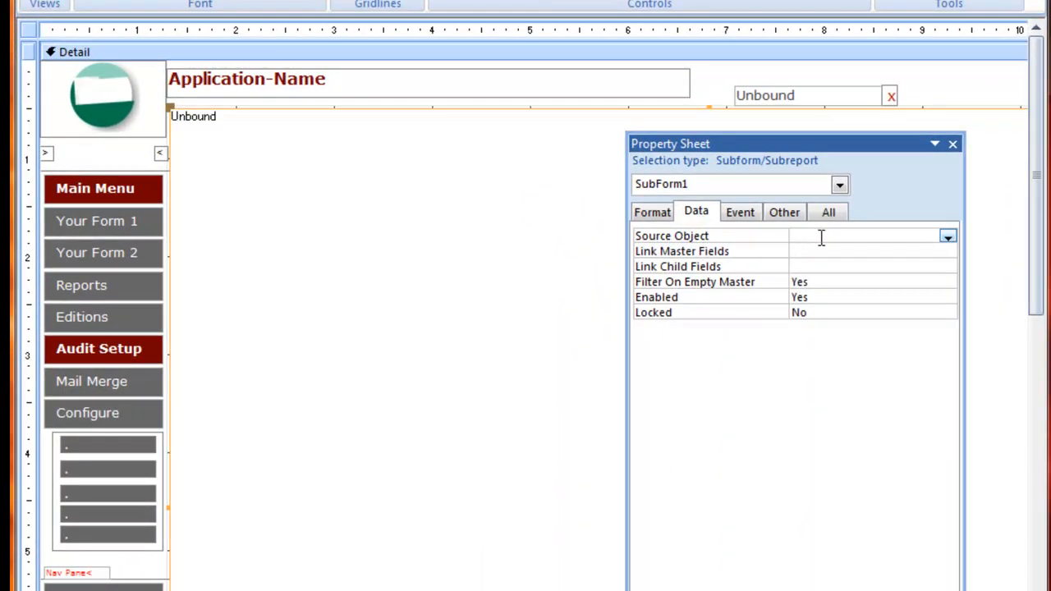
click(949, 238)
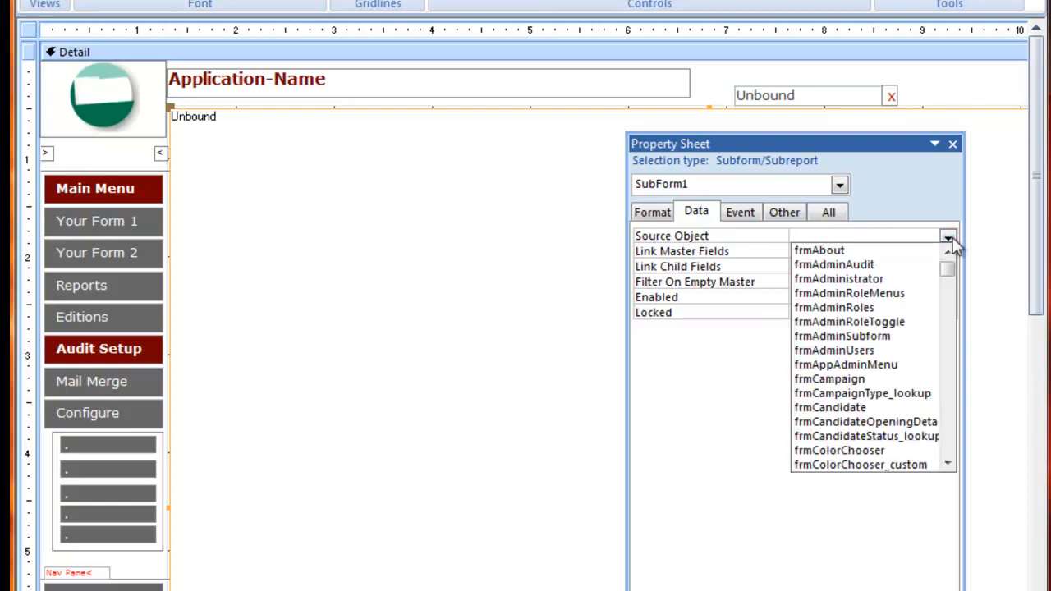
click(949, 238)
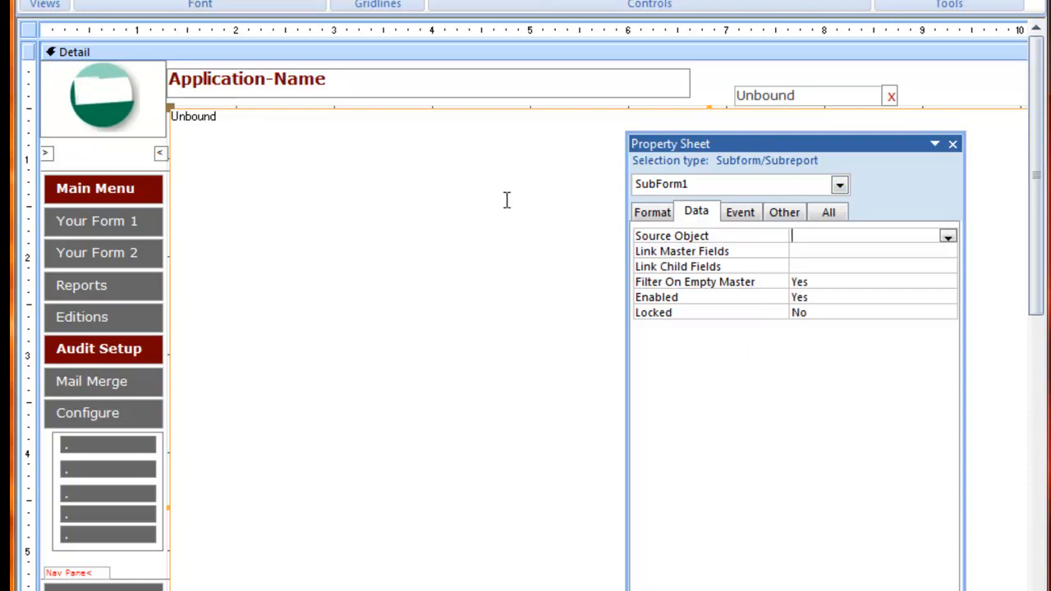
click(641, 216)
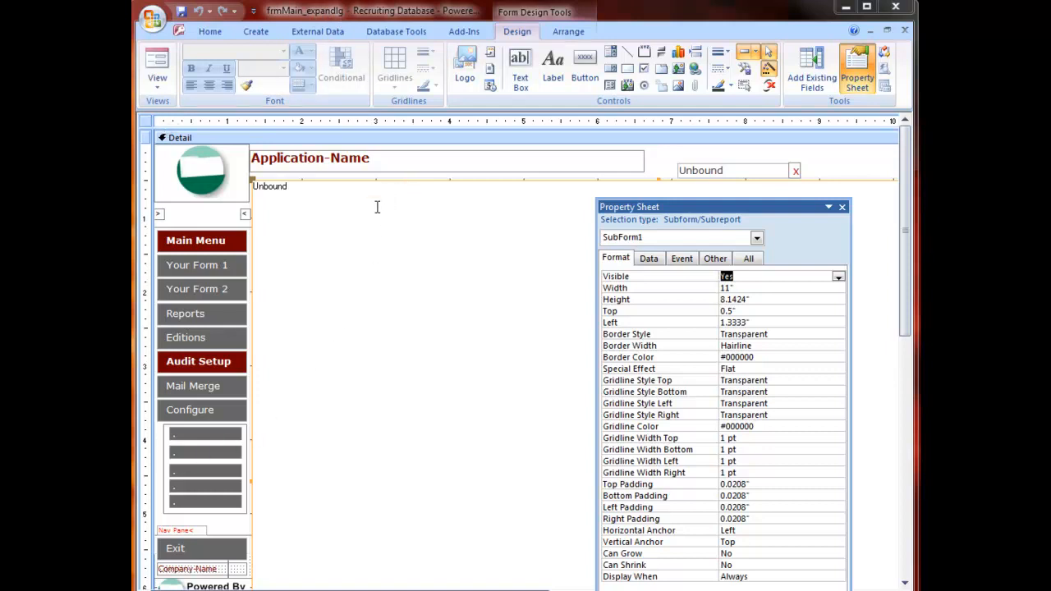
Step: Open the navigation pane and browse the frmMain layout form variants
key(F11)
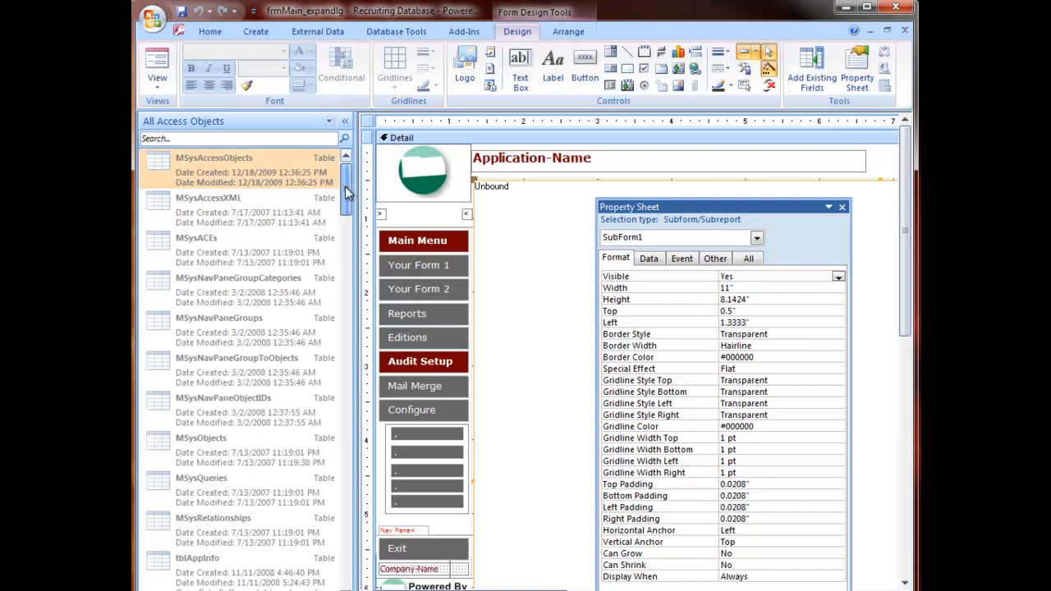
drag(346, 191, 345, 470)
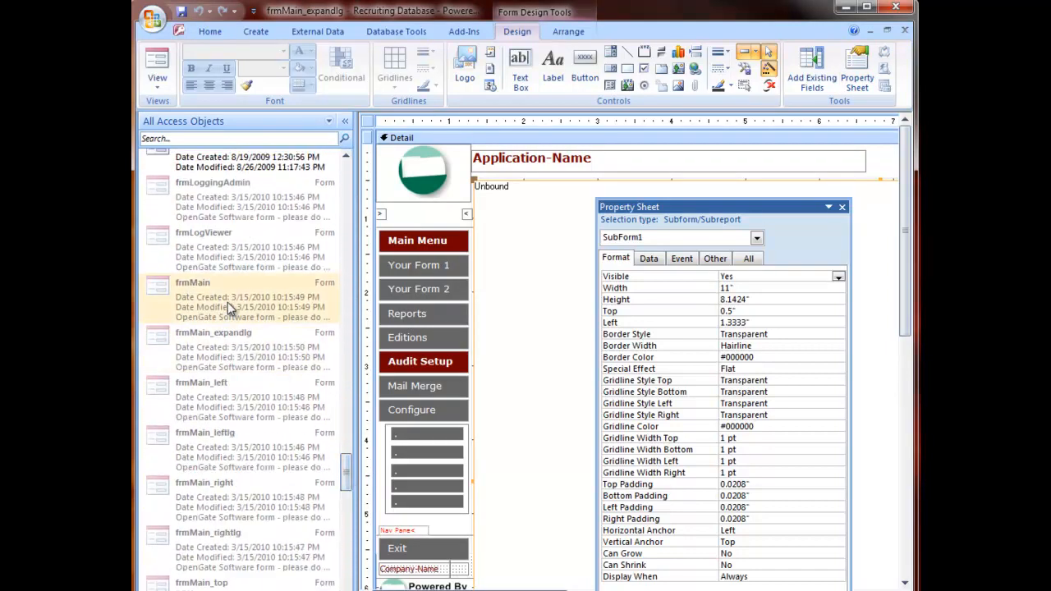
click(221, 356)
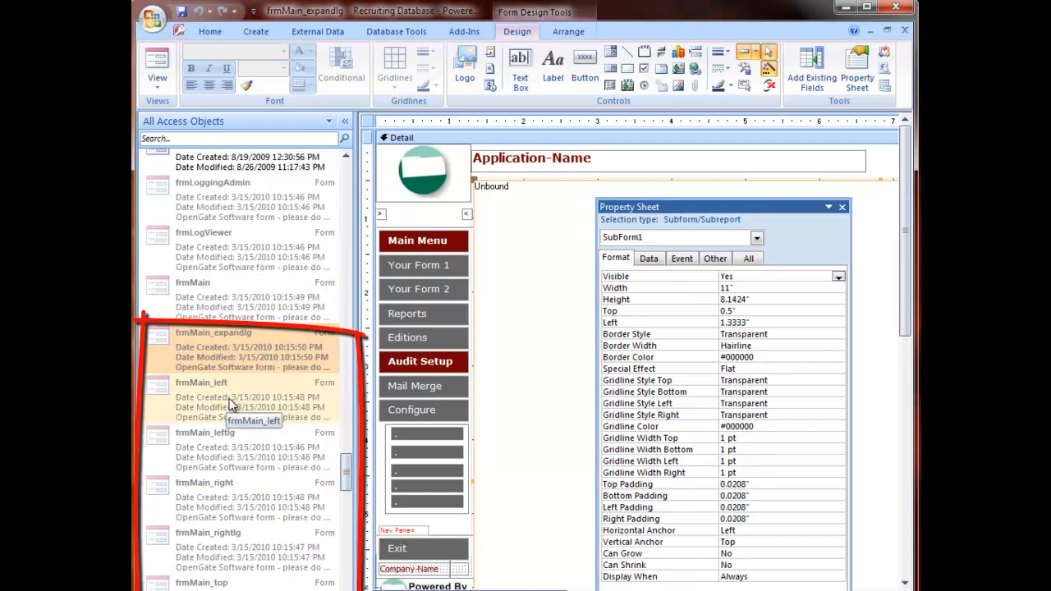
click(234, 444)
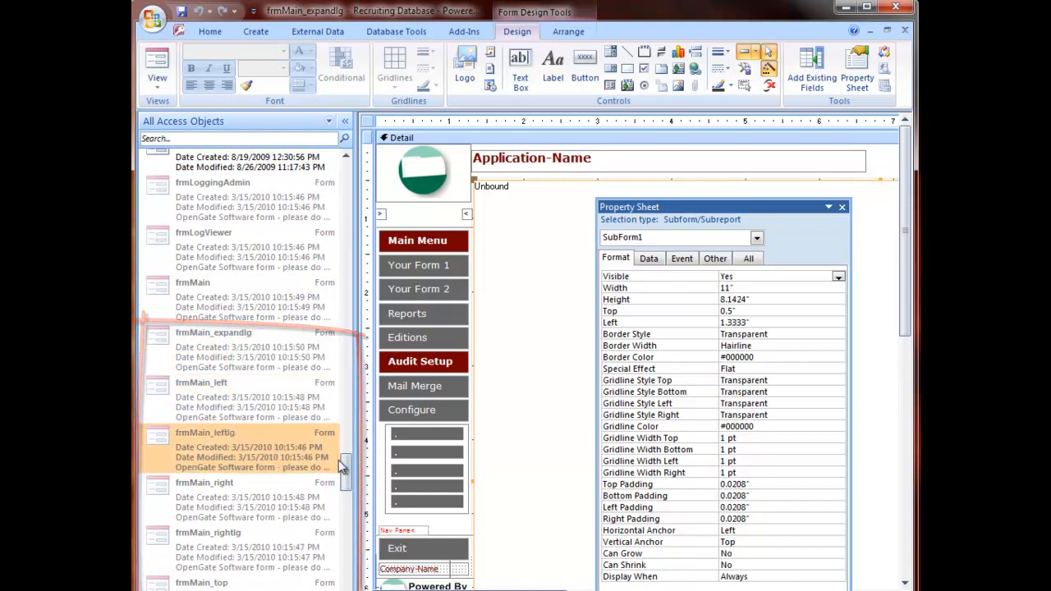
scroll(341, 466, down, 3)
click(244, 380)
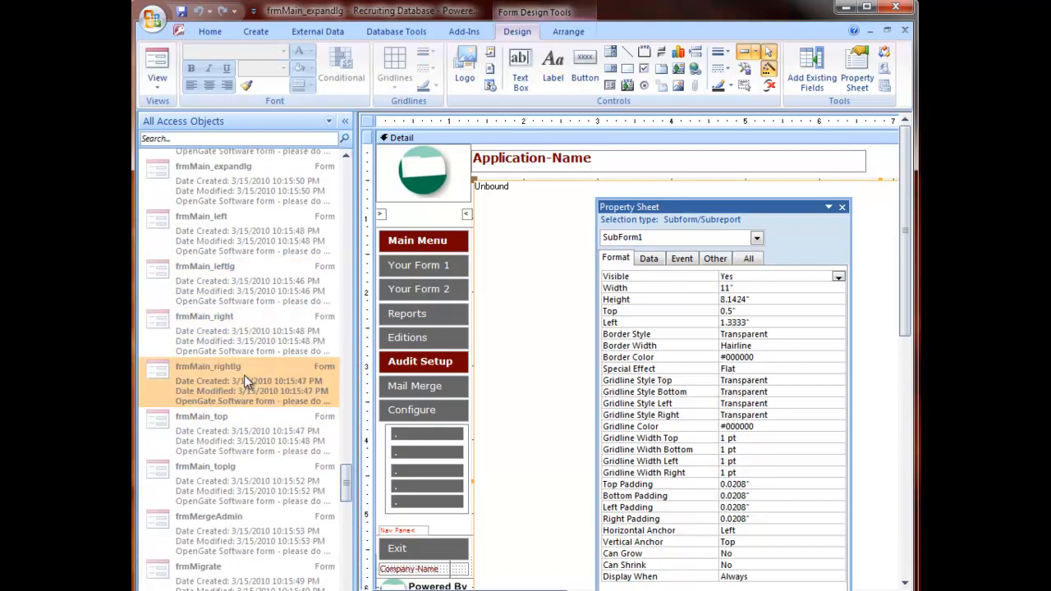
click(238, 422)
click(233, 474)
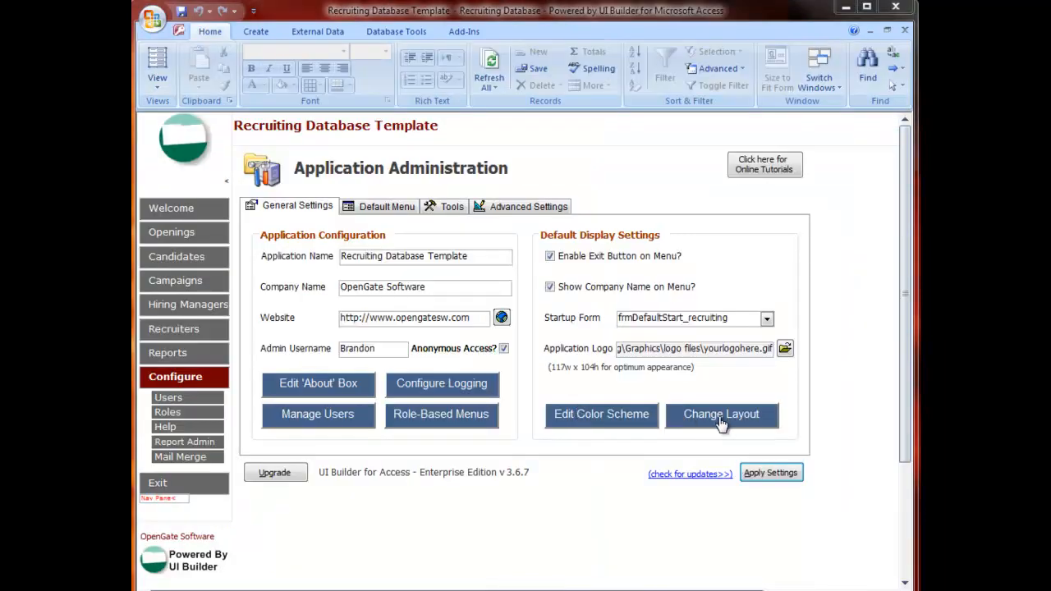
Step: Preview the Buttons on Right menu layout at Large size in the Layout Chooser without applying it
click(718, 420)
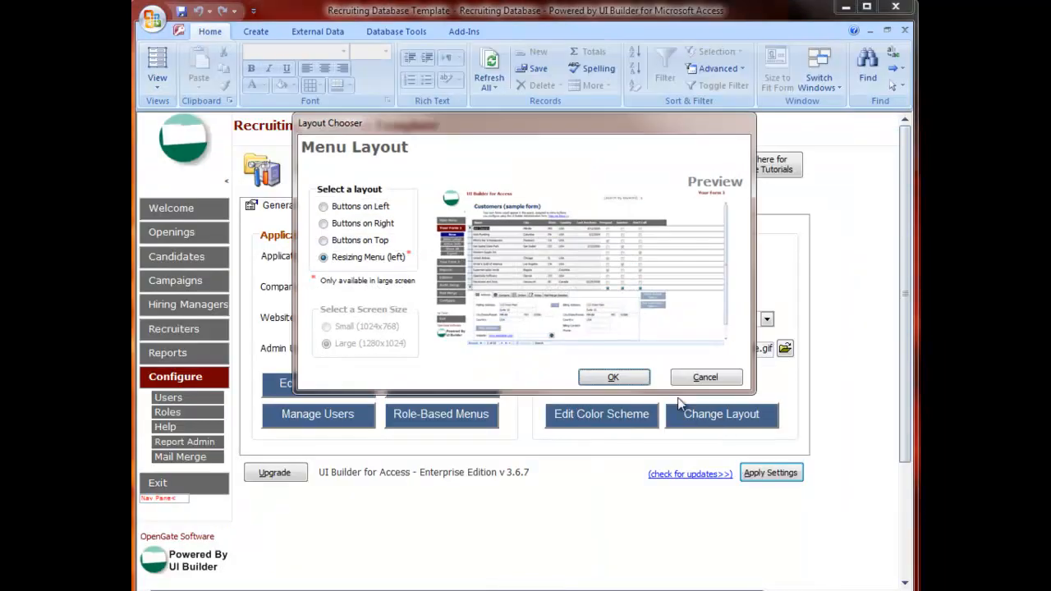
click(325, 224)
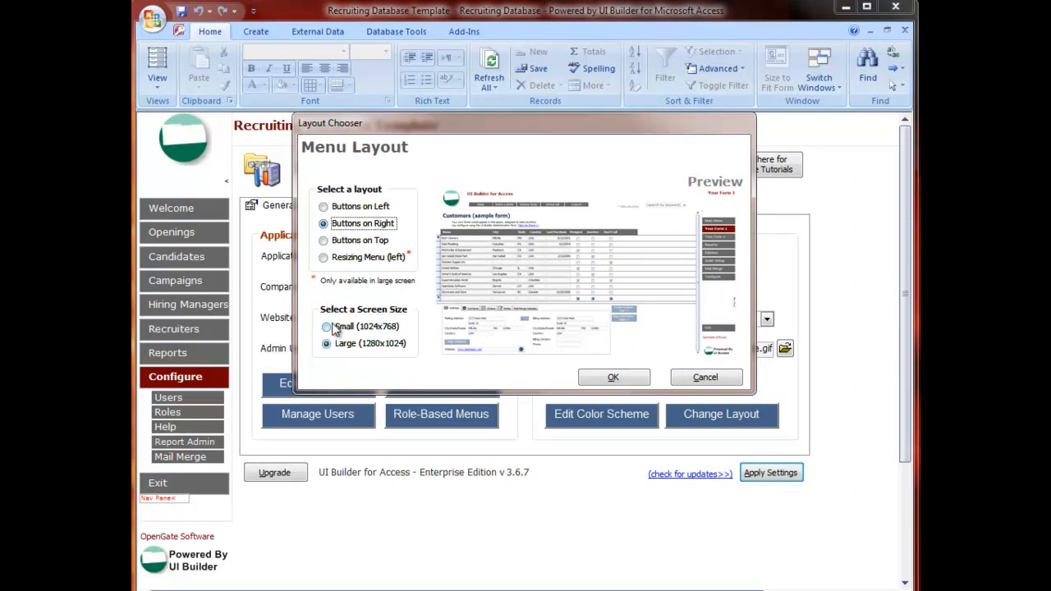
click(327, 346)
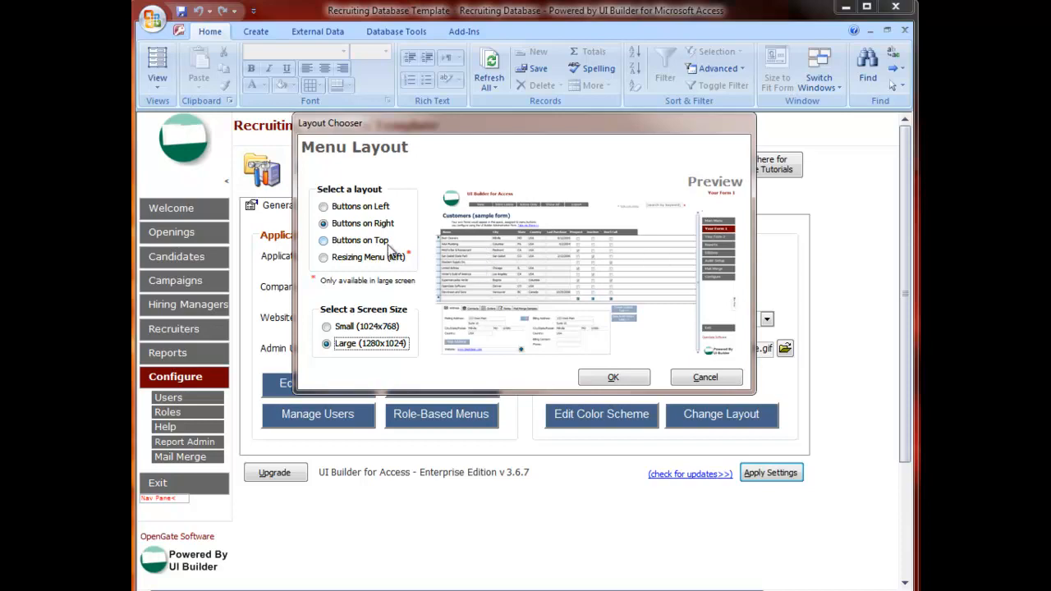
click(725, 376)
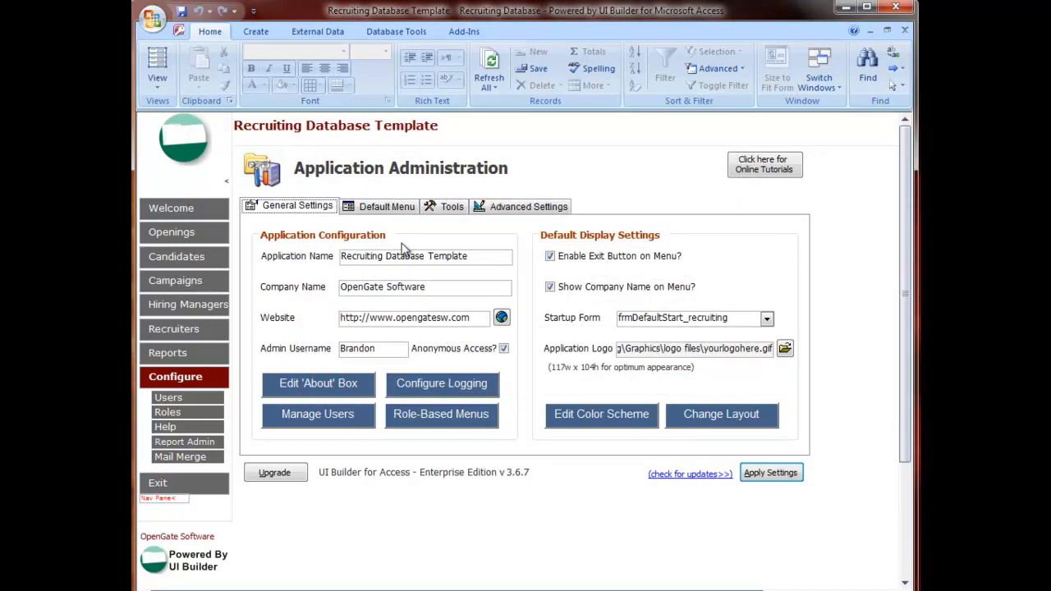
Step: Open the frmOpening form in Design View
click(180, 233)
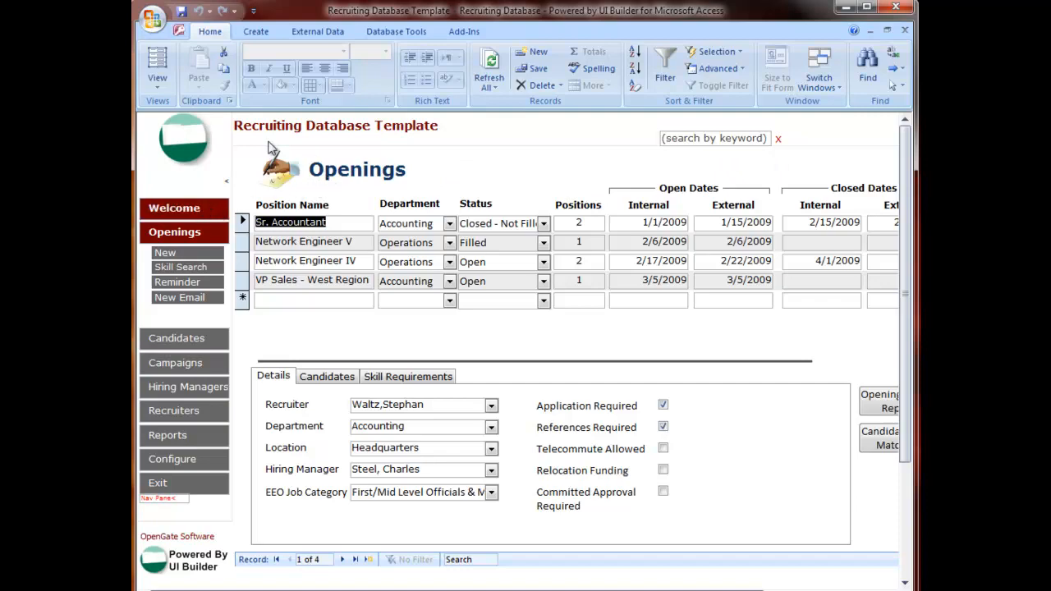
click(211, 206)
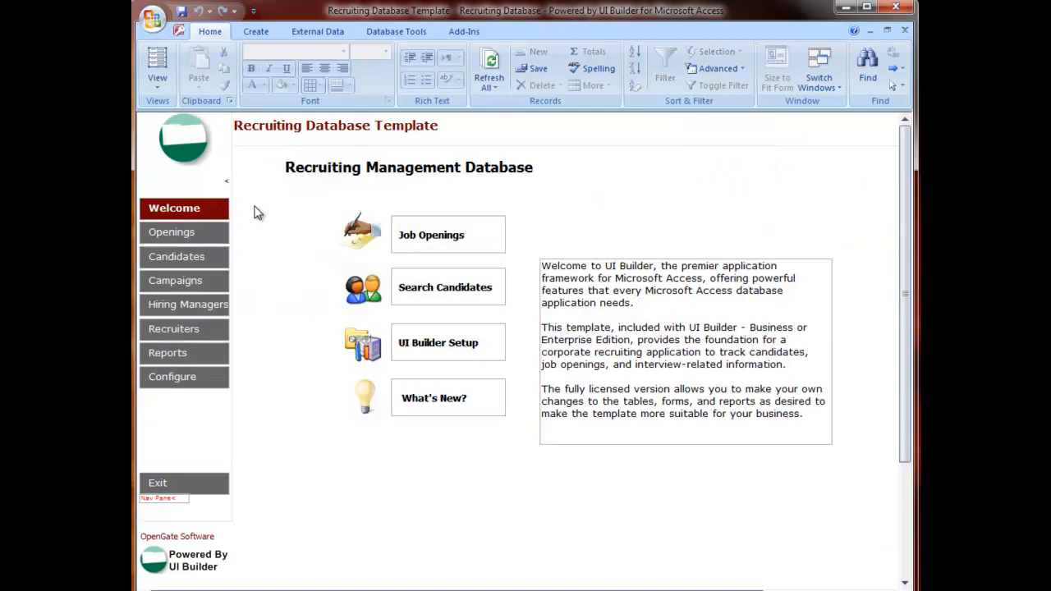
click(165, 499)
right_click(206, 498)
click(226, 541)
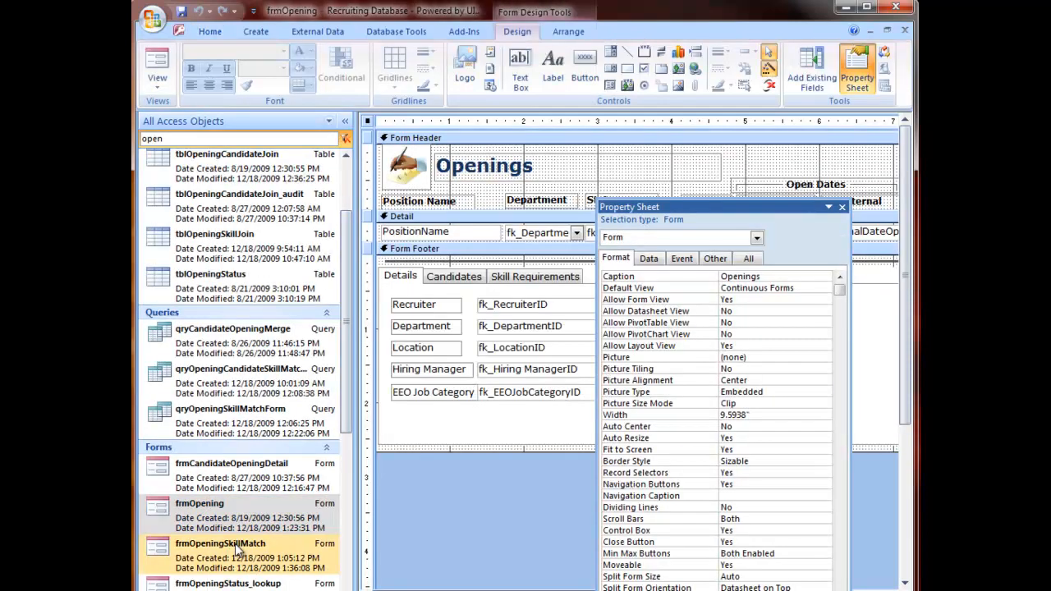
Step: Add a command button below the Candidate Skill Matching button in the form footer and caption it Opening
click(842, 207)
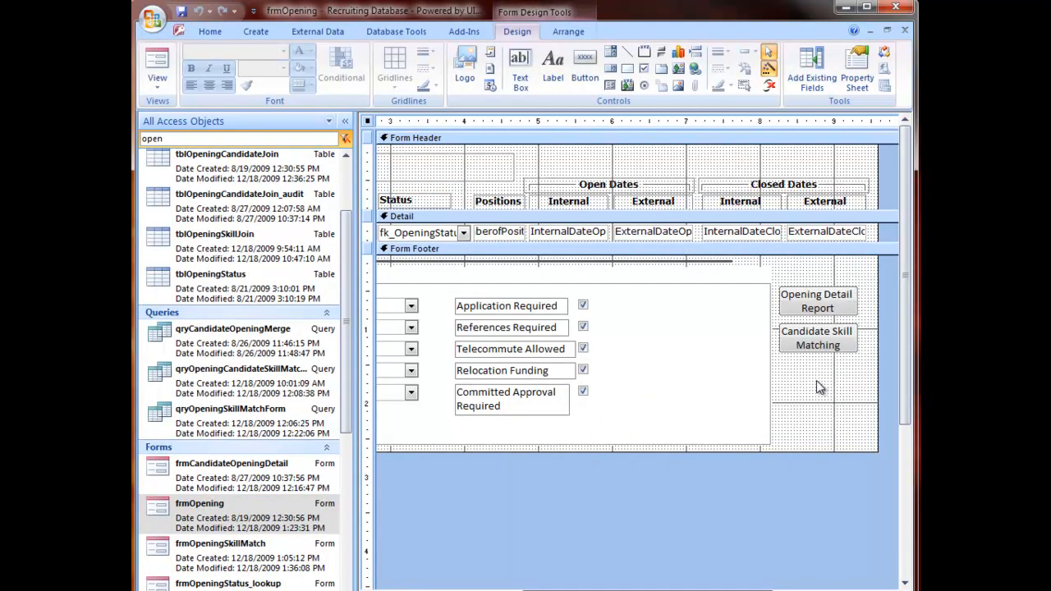
click(816, 380)
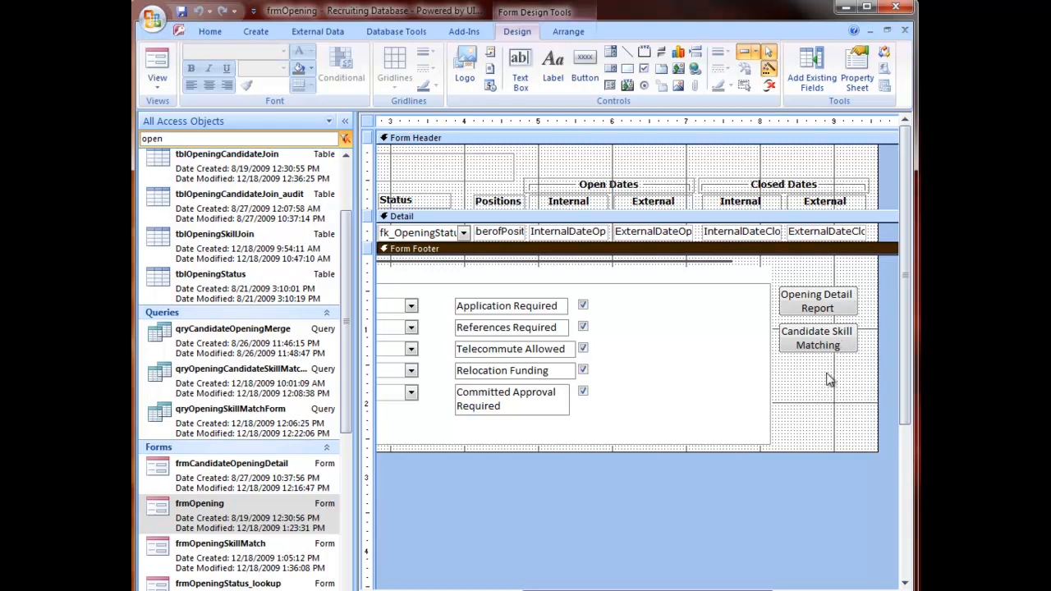
click(585, 68)
click(782, 366)
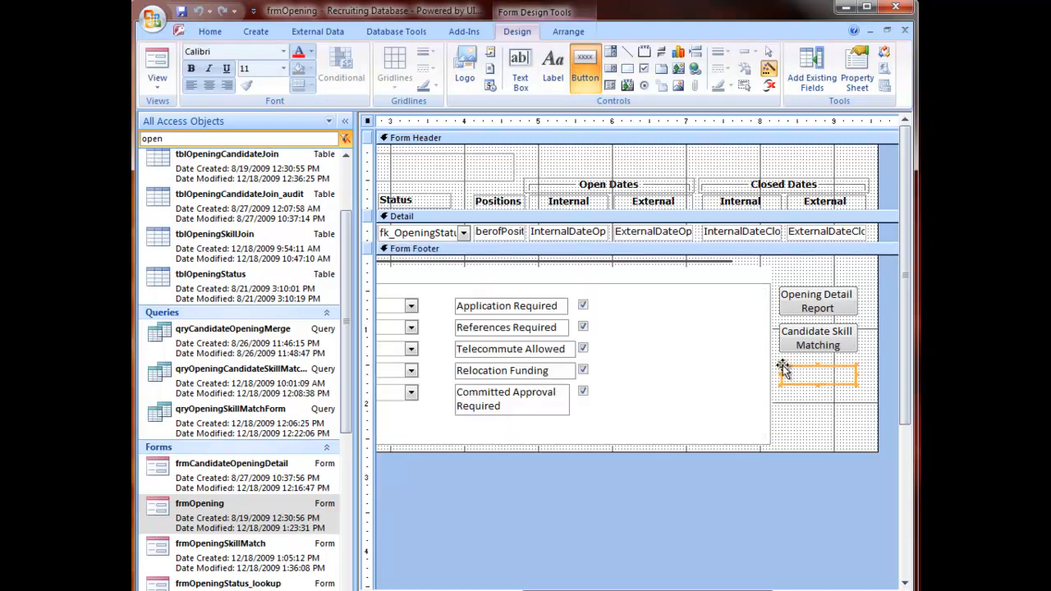
click(472, 350)
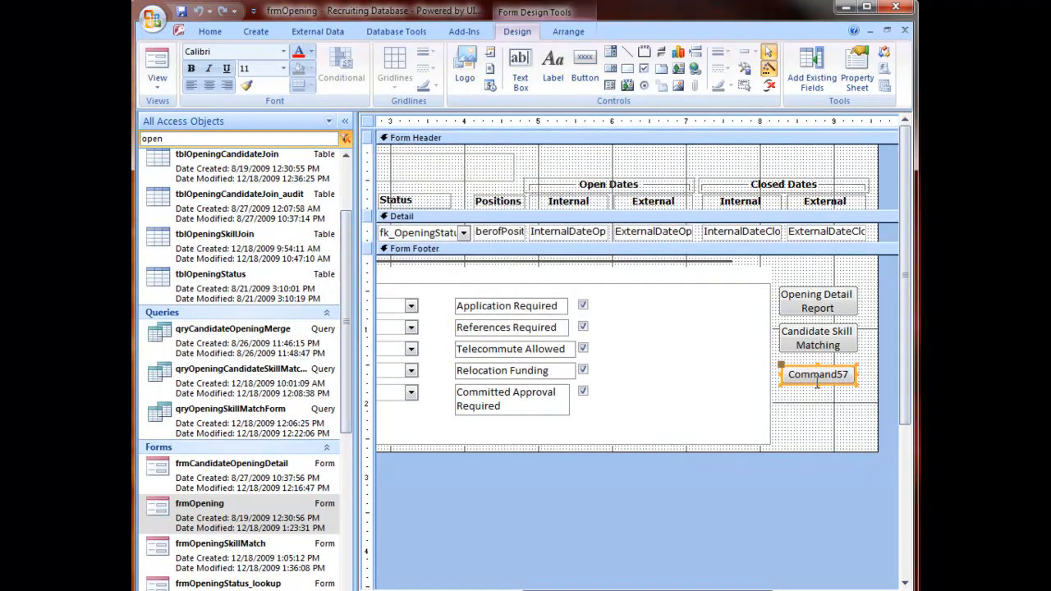
click(818, 378)
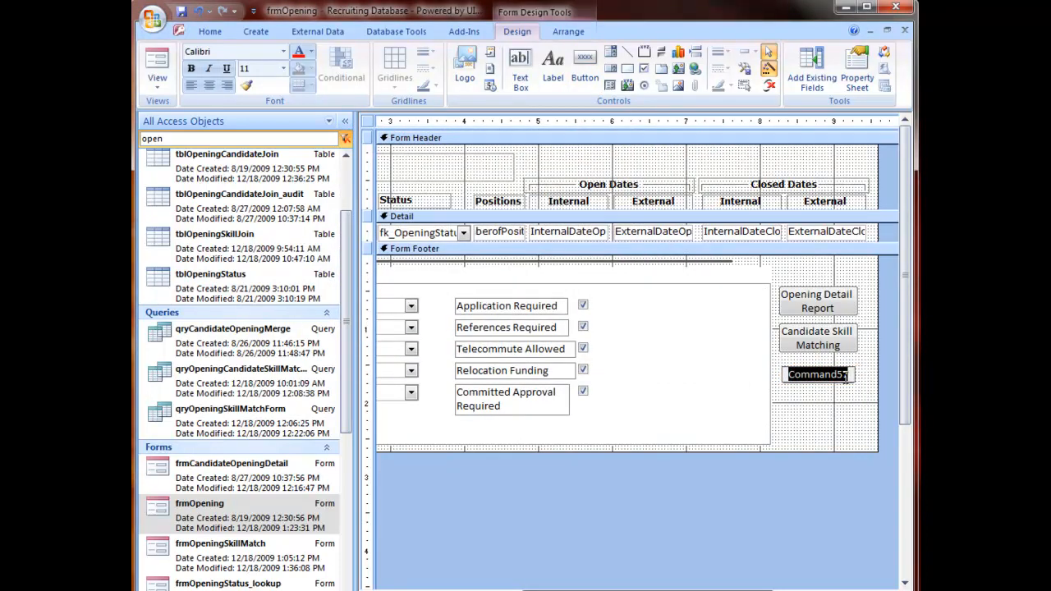
text(Opening)
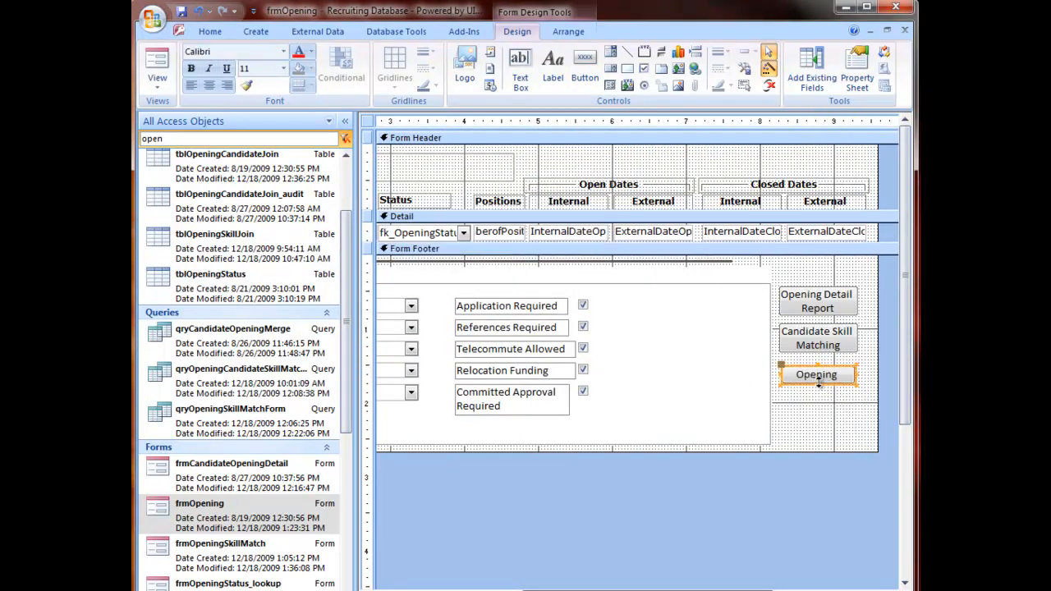
click(817, 393)
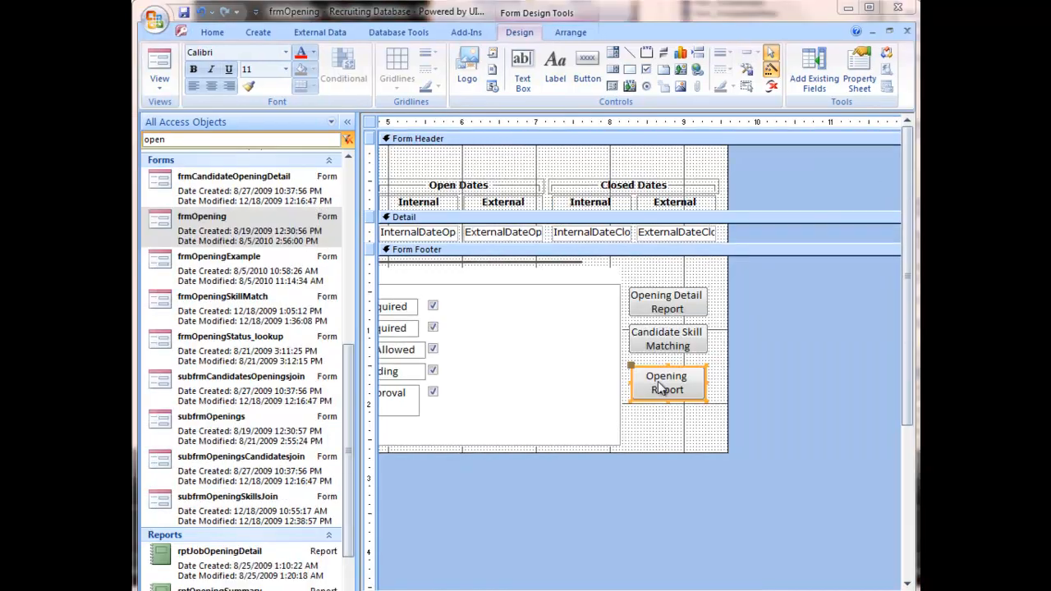
Step: Build the new button's click event with DoCmd.OpenReport "frmOpeningSummary", acViewReport
right_click(660, 384)
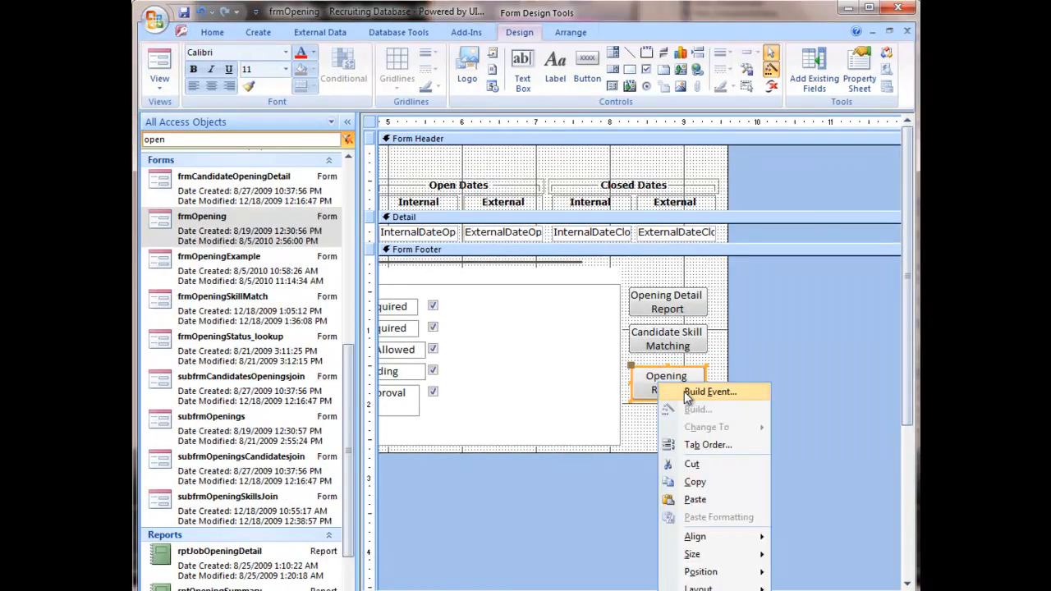
click(684, 391)
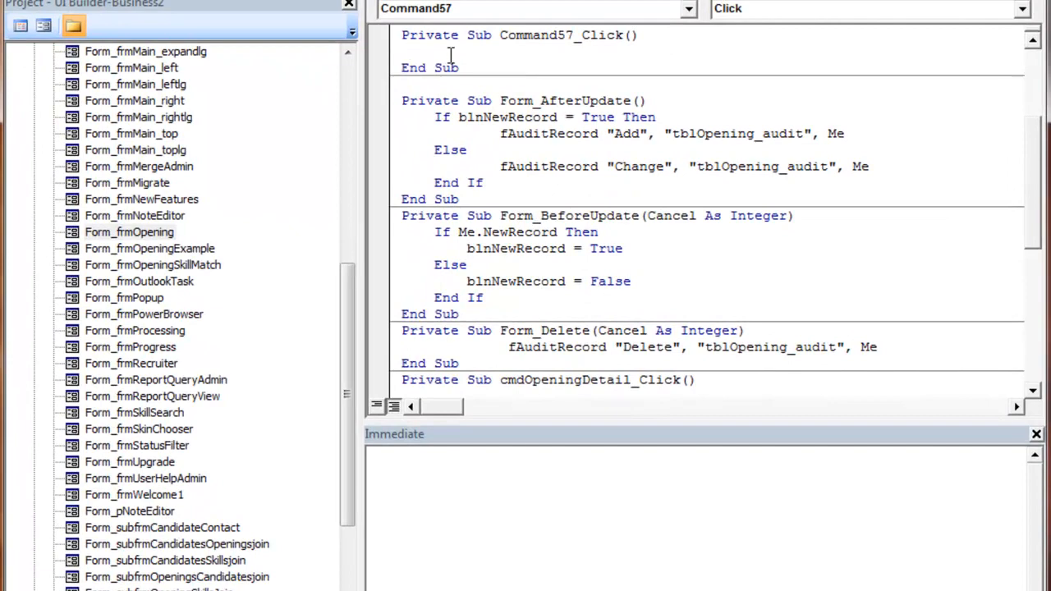
text(cmd.openr "frmOpeningSummary",)
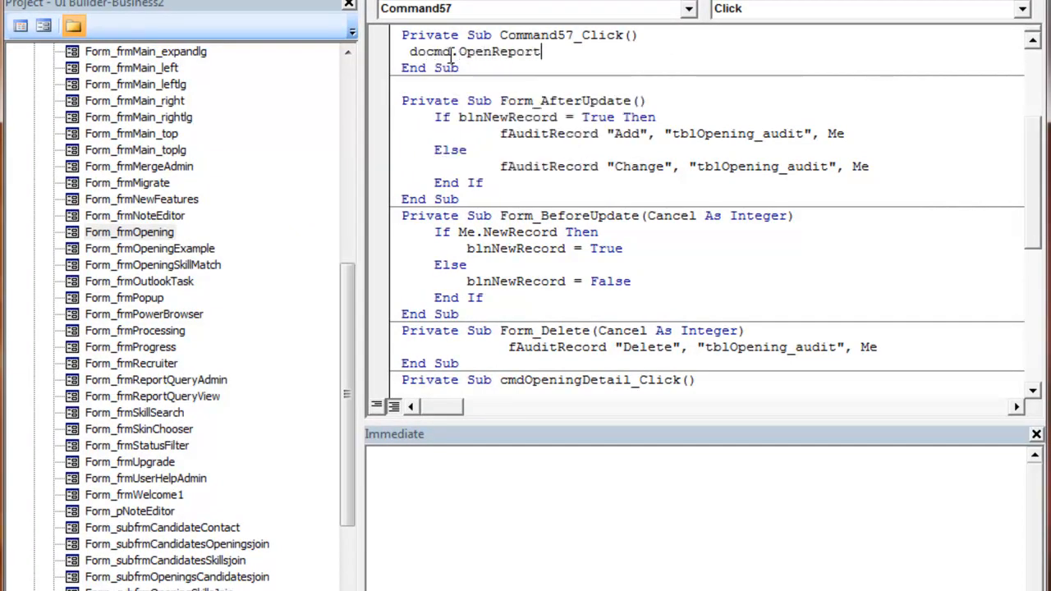
key(Down)
key(Down)
key(Down)
key(Down)
key(Down)
key(Down)
key(Tab)
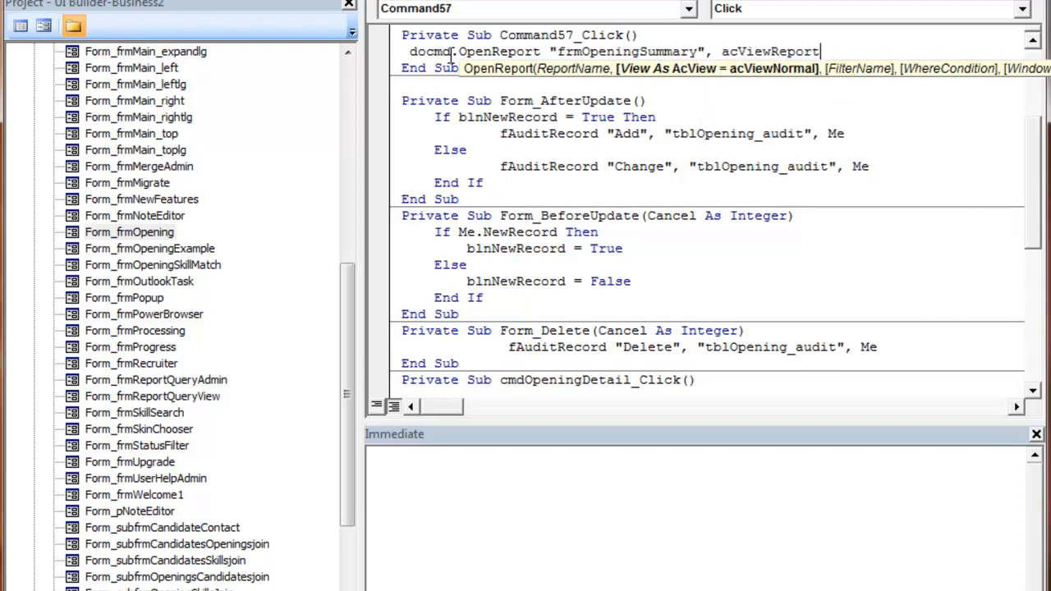
Step: Extend the OpenReport call with the where condition "[OpeningID] = " & me.OpeningID.Value
text(,,"[)
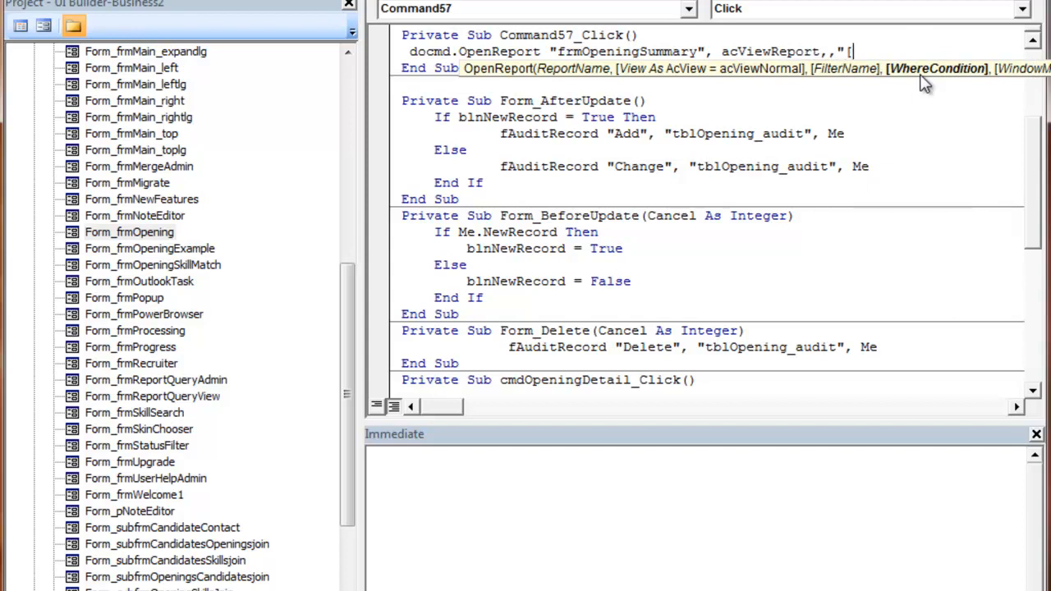
text(Openinger)
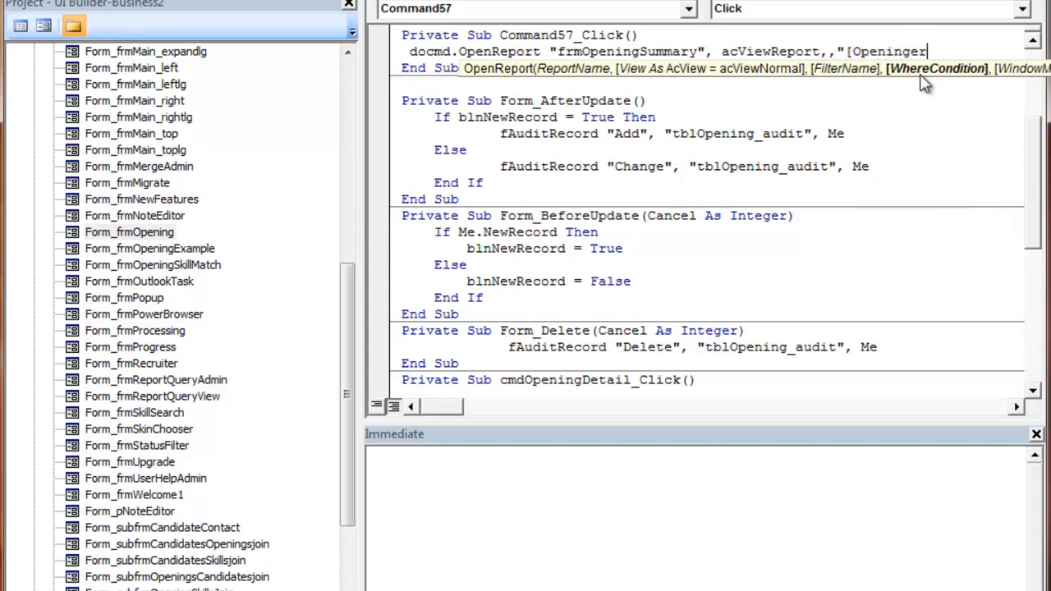
key(BackSpace)
key(BackSpace)
text(ID] = " & me.)
text(or)
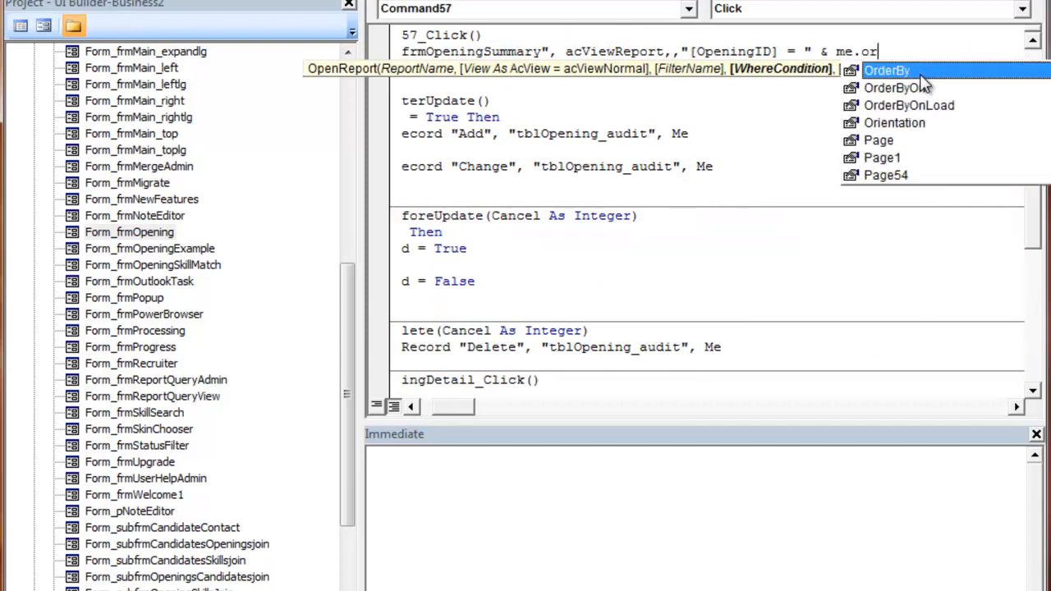
key(BackSpace)
text(pen)
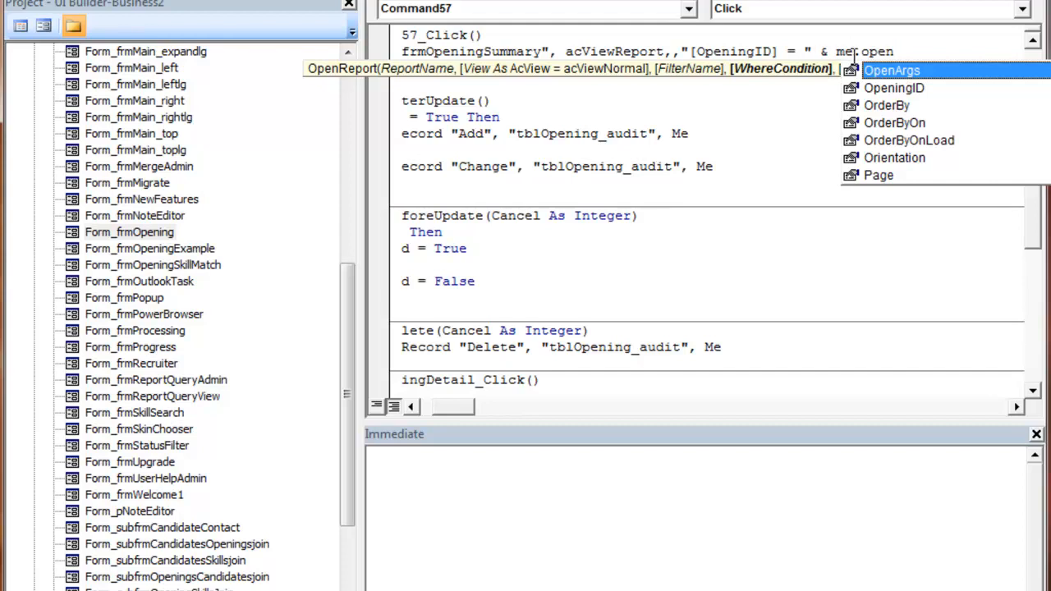
double_click(898, 90)
text(.value)
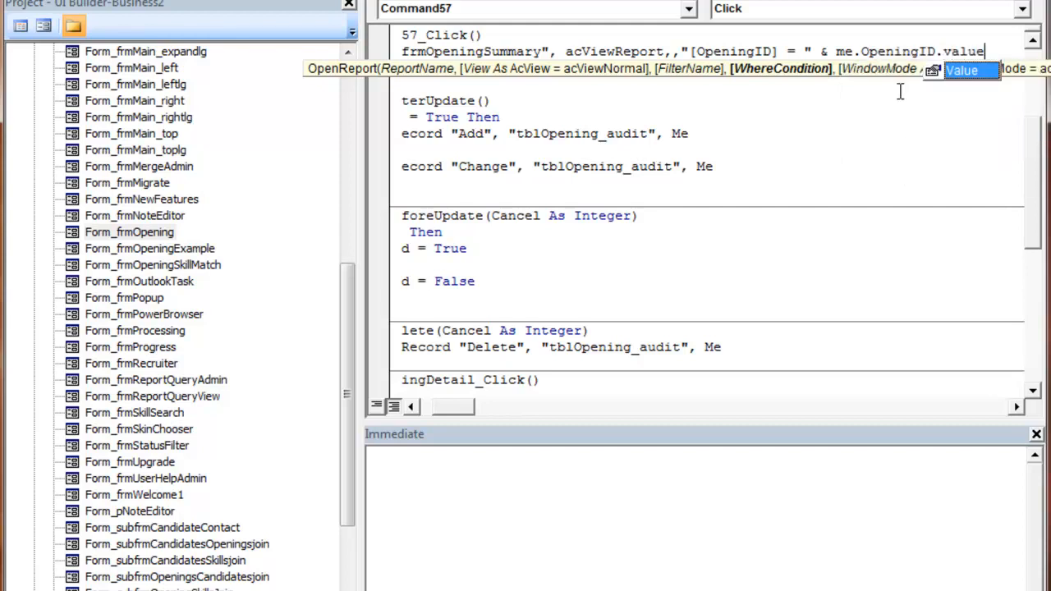
key(Tab)
click(507, 49)
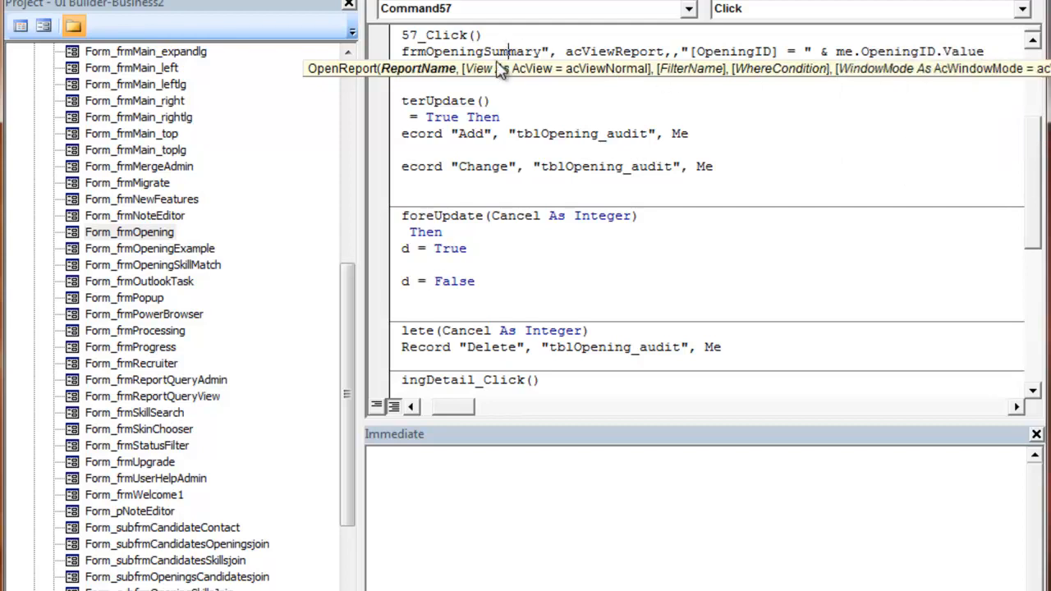
Step: Review the full OpenReport line and its where condition in the click procedure
drag(460, 406, 437, 404)
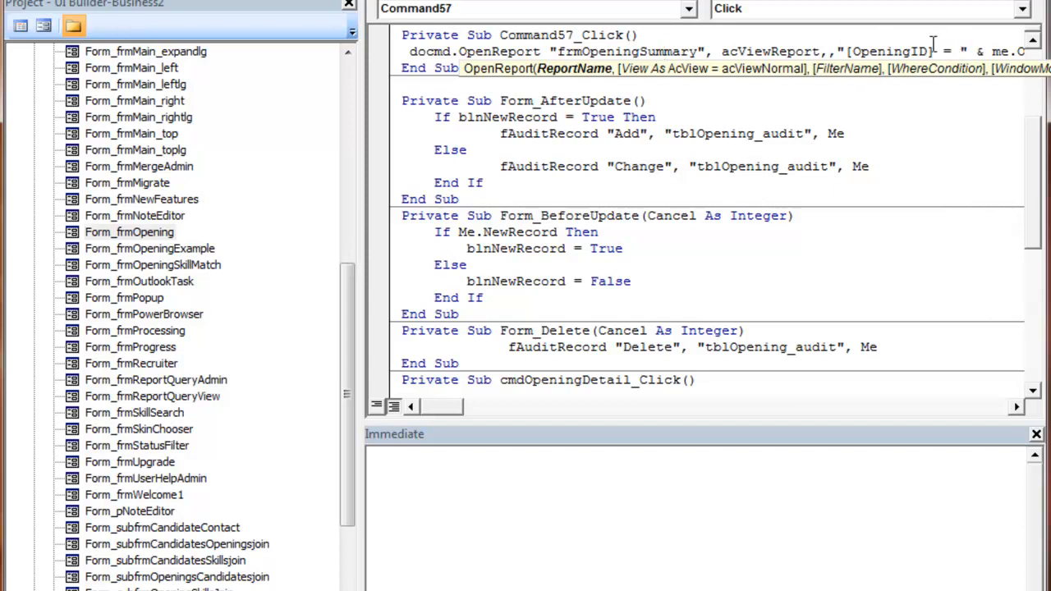
drag(457, 406, 473, 406)
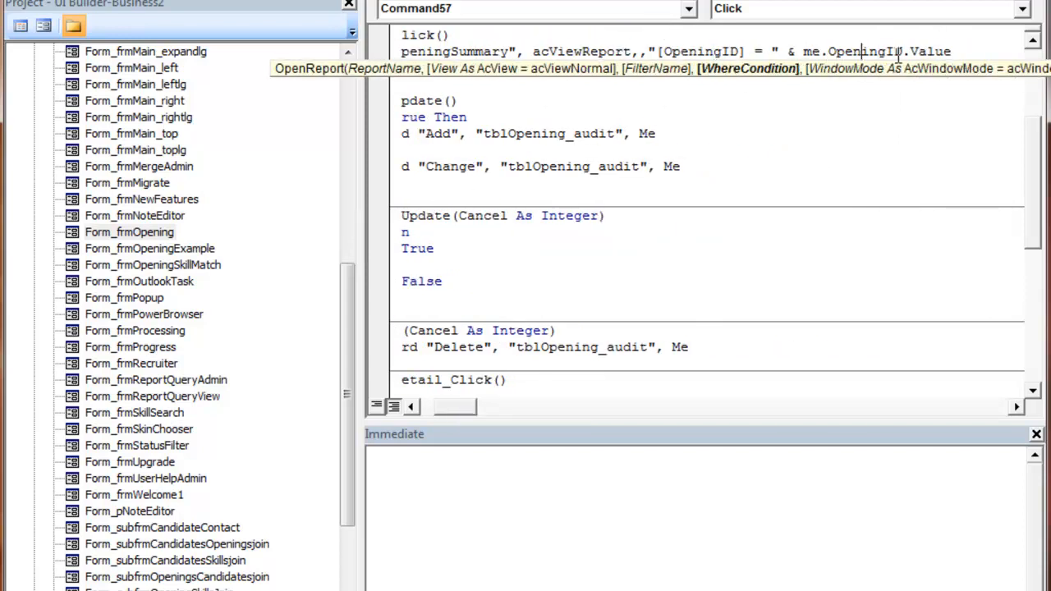
drag(952, 51, 739, 54)
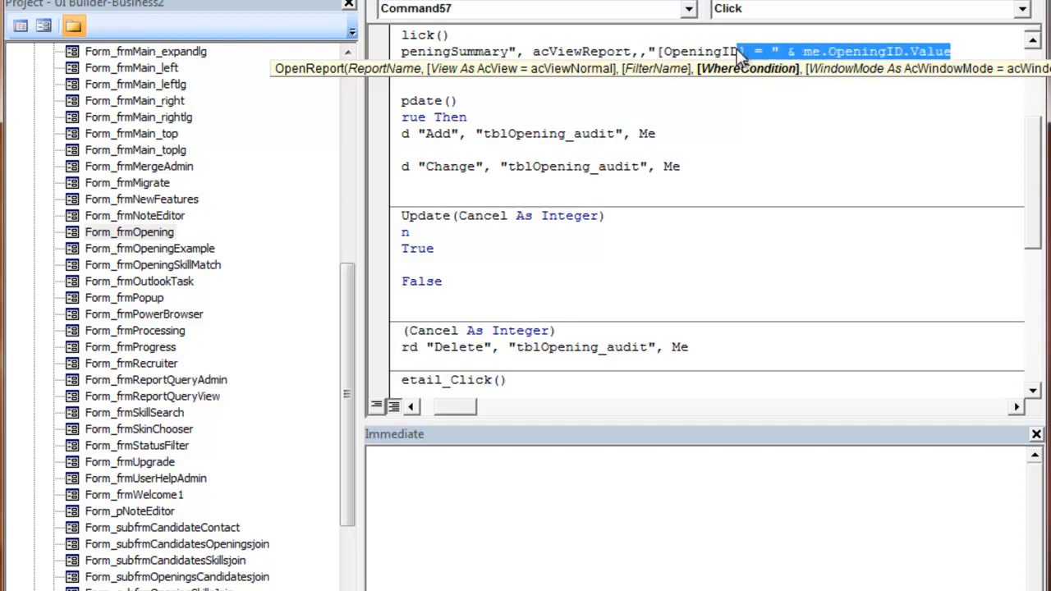
click(672, 51)
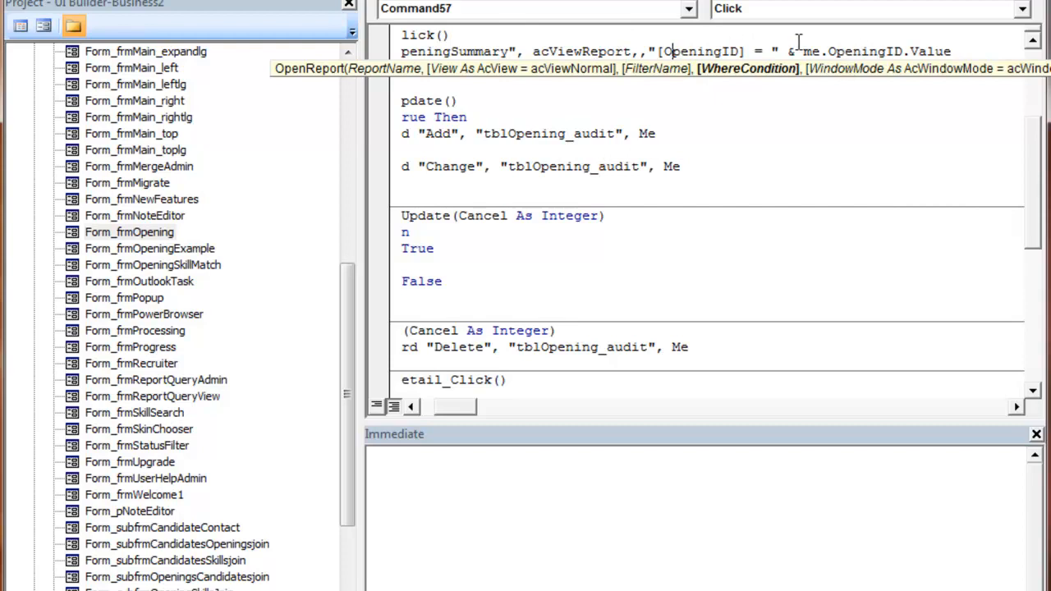
drag(803, 52, 950, 43)
click(928, 44)
drag(952, 51, 781, 57)
click(781, 54)
drag(456, 410, 427, 414)
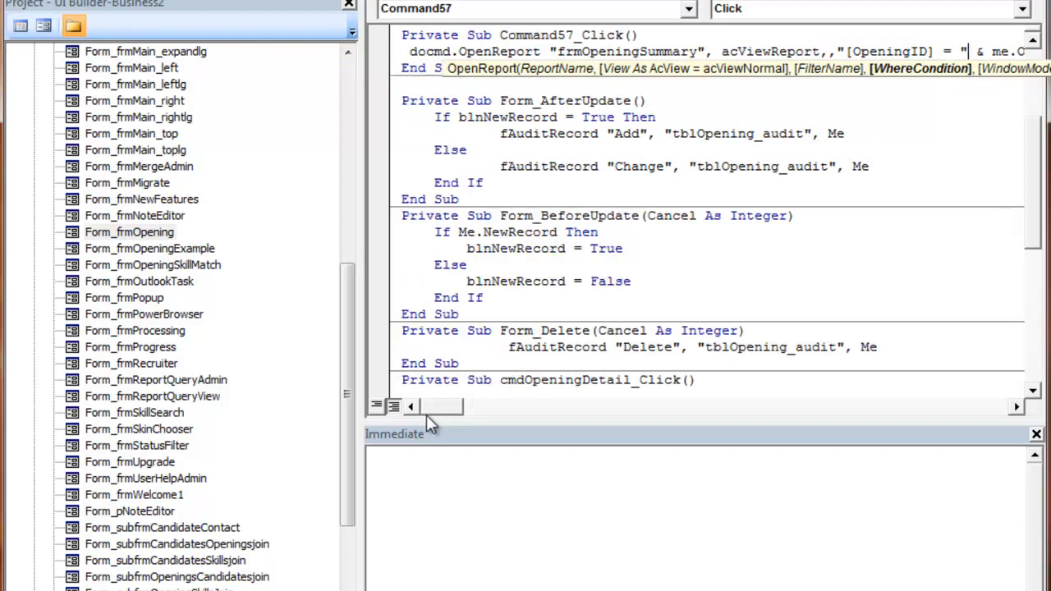
click(427, 51)
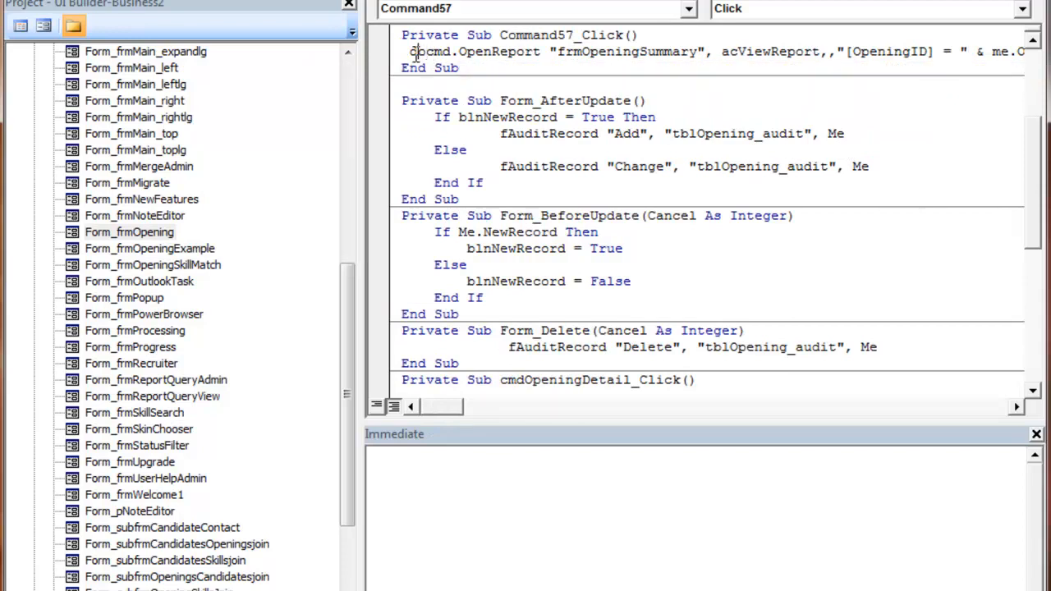
click(414, 69)
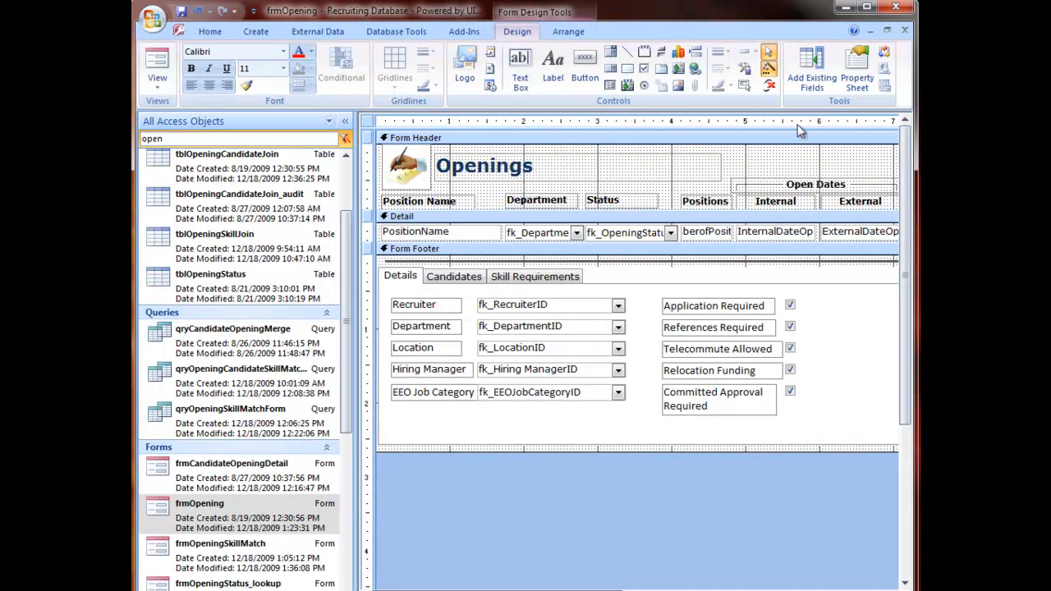
Step: Reposition the frmStatusFilter popup over the Openings form and open its Status drop-down list
click(650, 480)
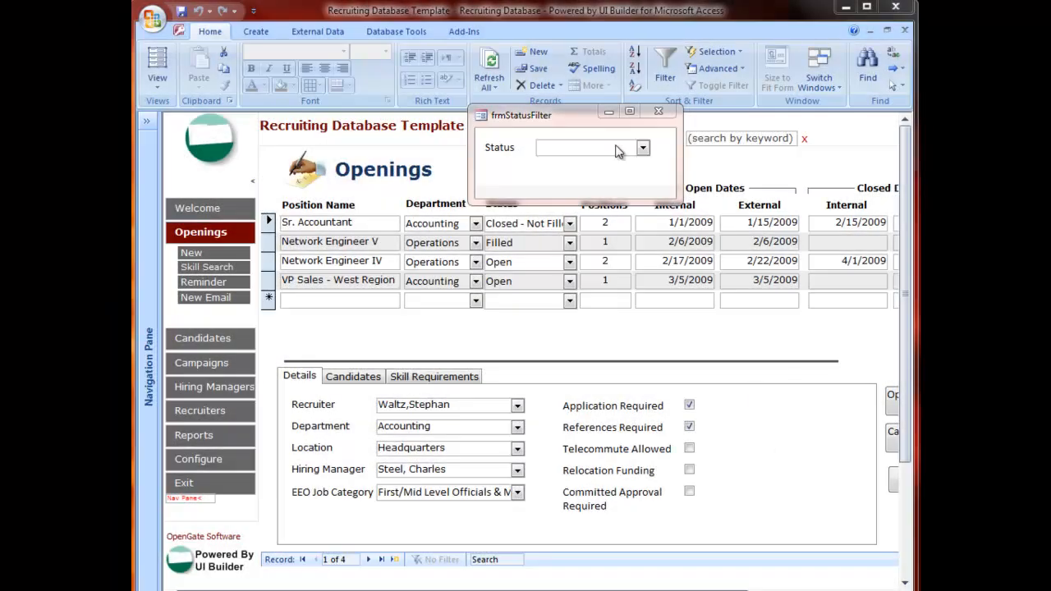
drag(548, 115, 575, 132)
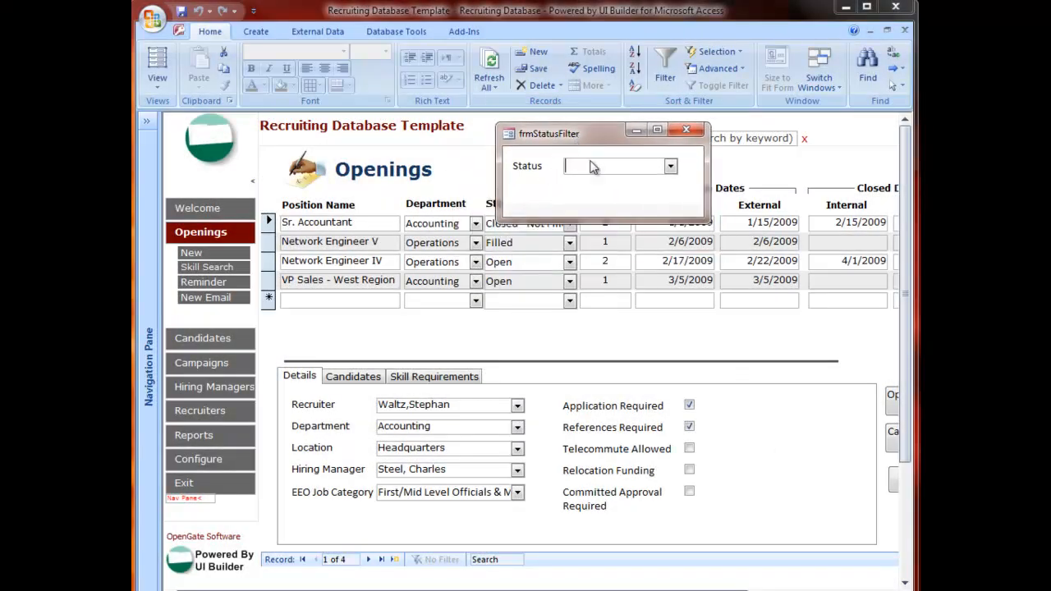
click(670, 167)
click(667, 166)
drag(610, 132, 679, 84)
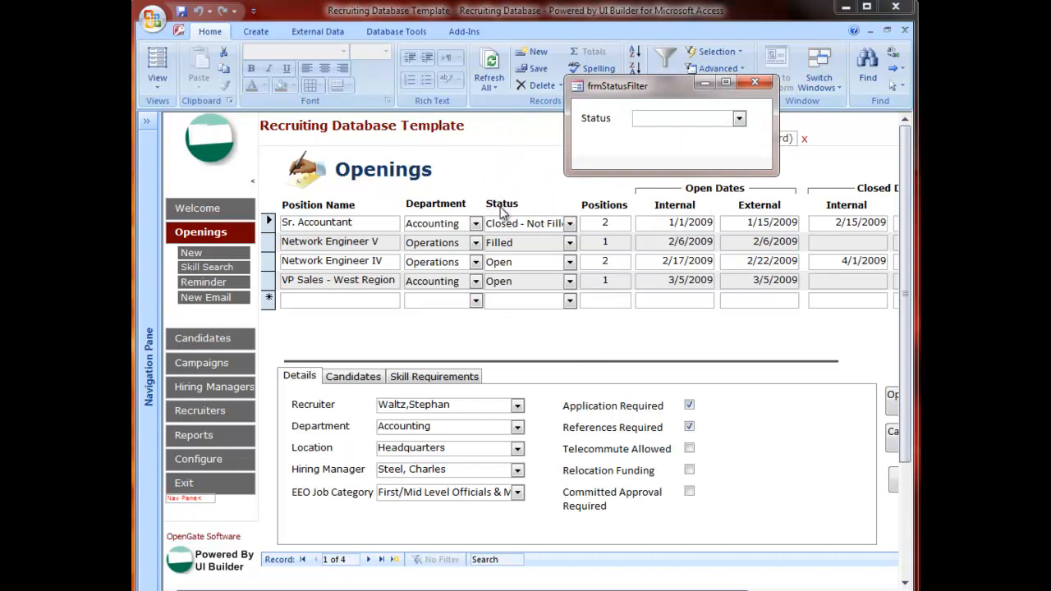
click(741, 122)
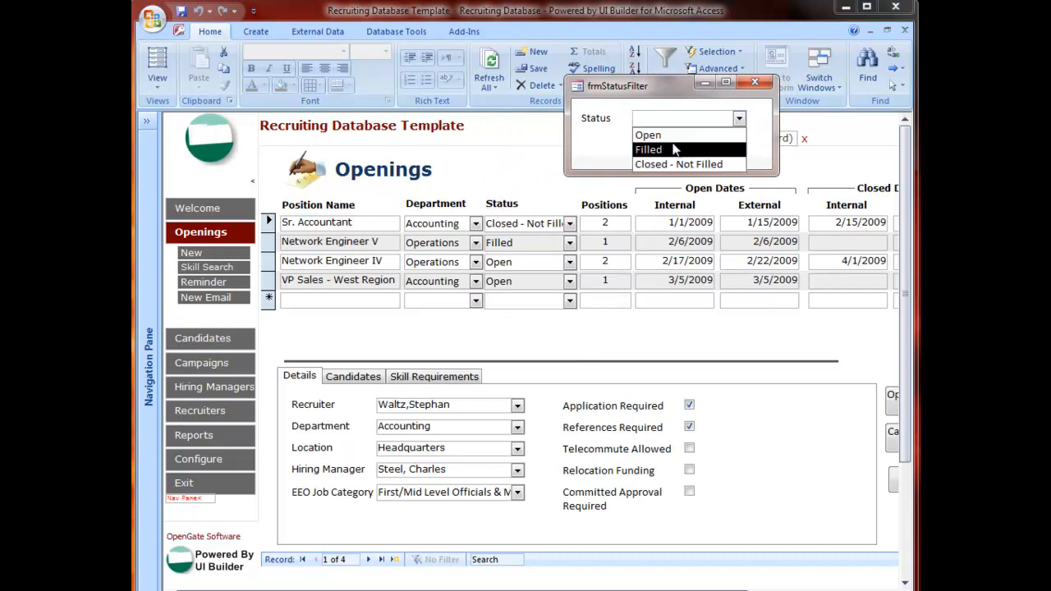
click(581, 136)
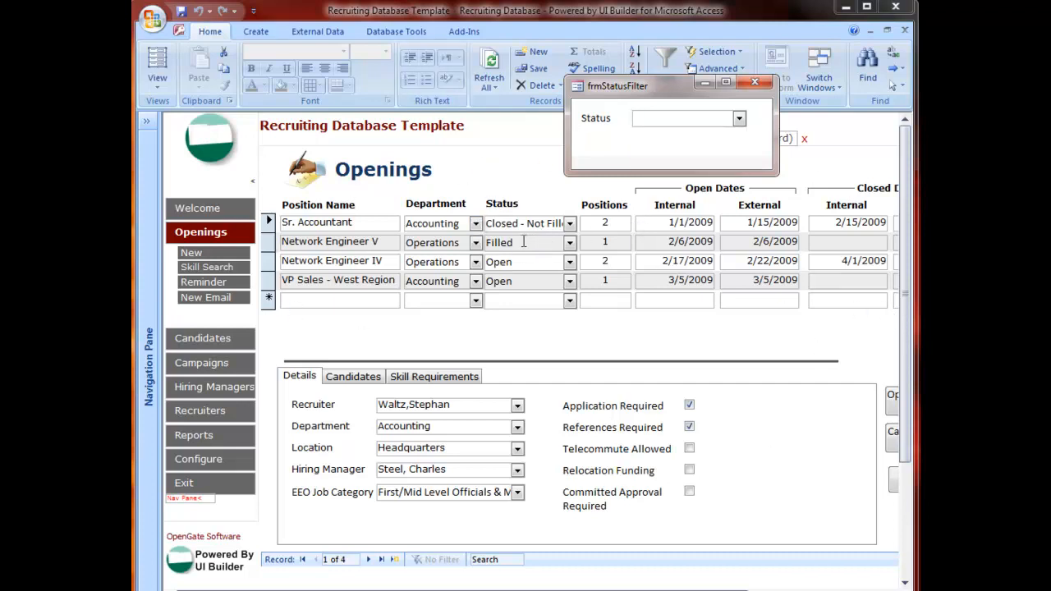
Step: Open frmStatusFilter in Design View and create an After Update event procedure for its Status combo box
right_click(662, 143)
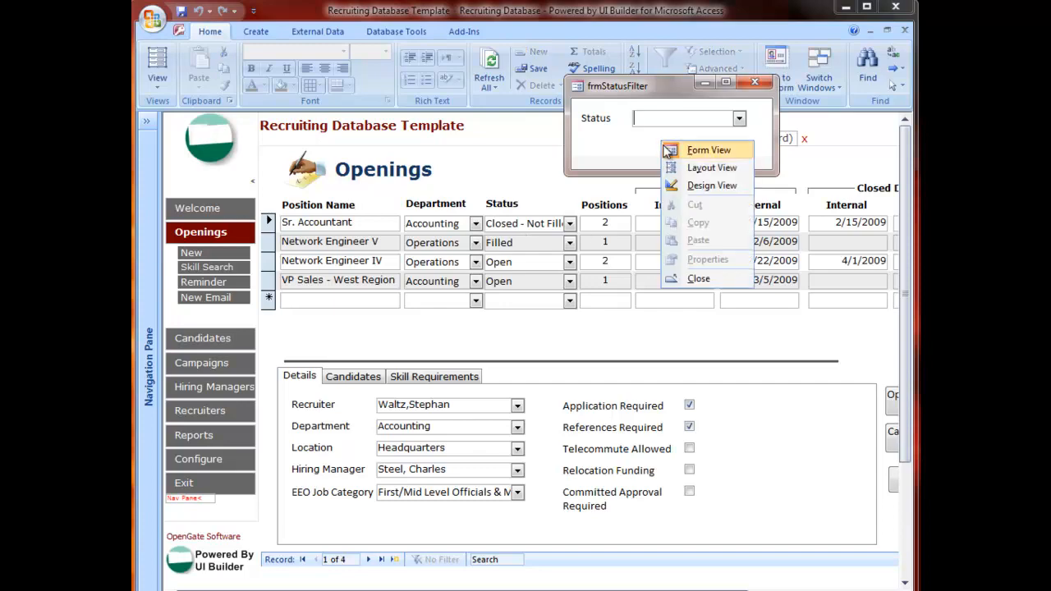
click(694, 187)
click(301, 163)
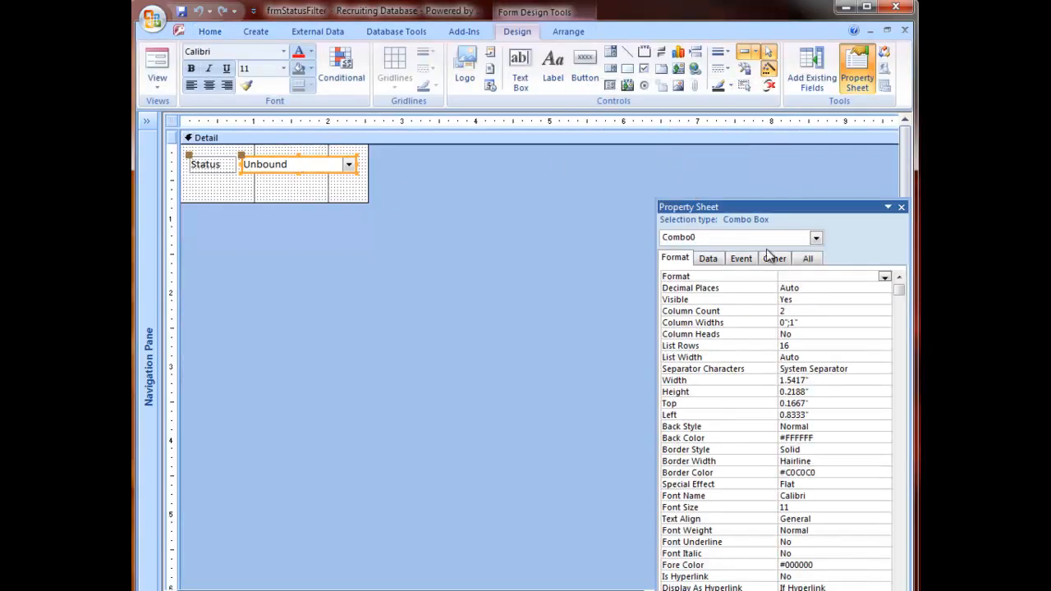
click(742, 261)
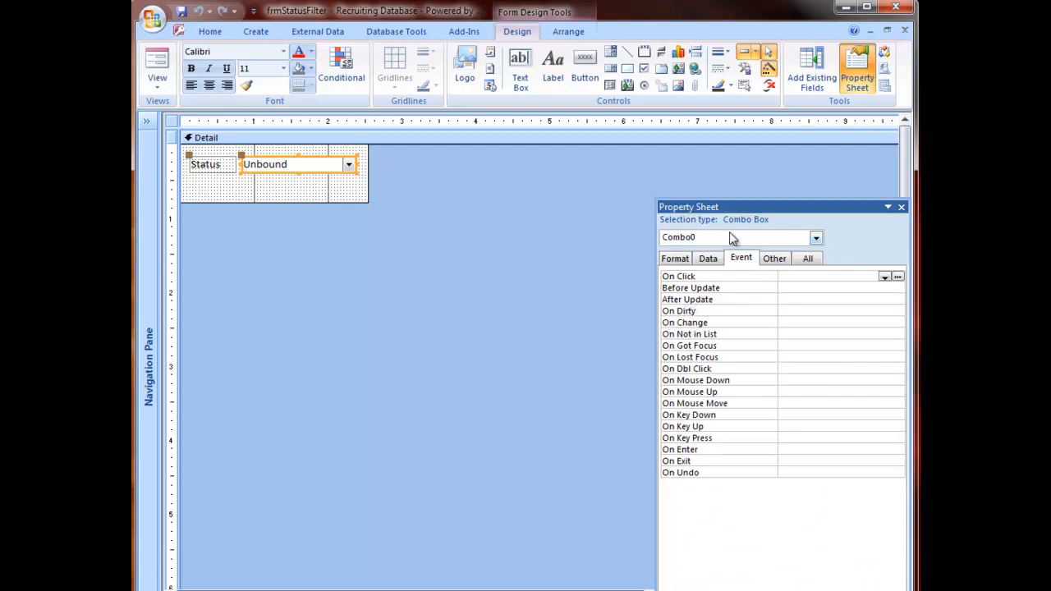
drag(739, 207, 603, 215)
click(700, 274)
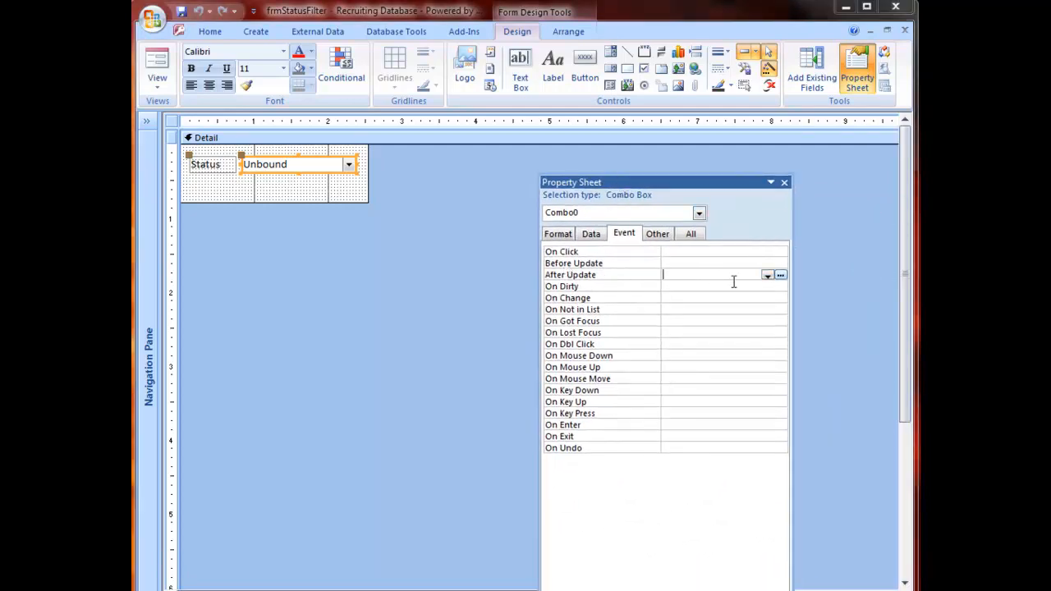
click(781, 275)
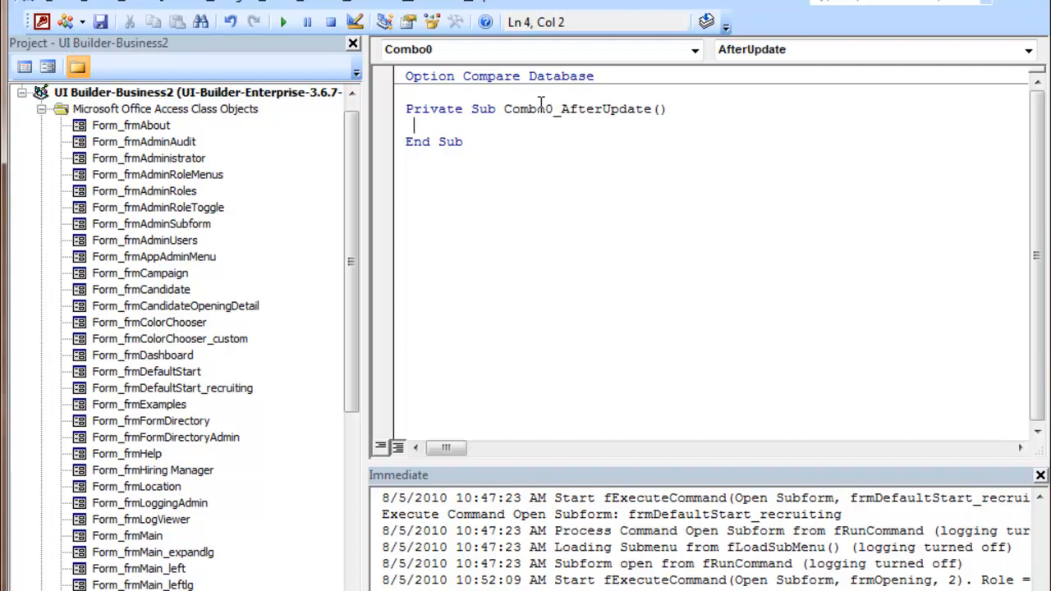
Step: Write gobjmain.subform1.form.filter = "[fk_StatusID] = " & me.Combo0.Value in the After Update procedure
text(gobjmain.)
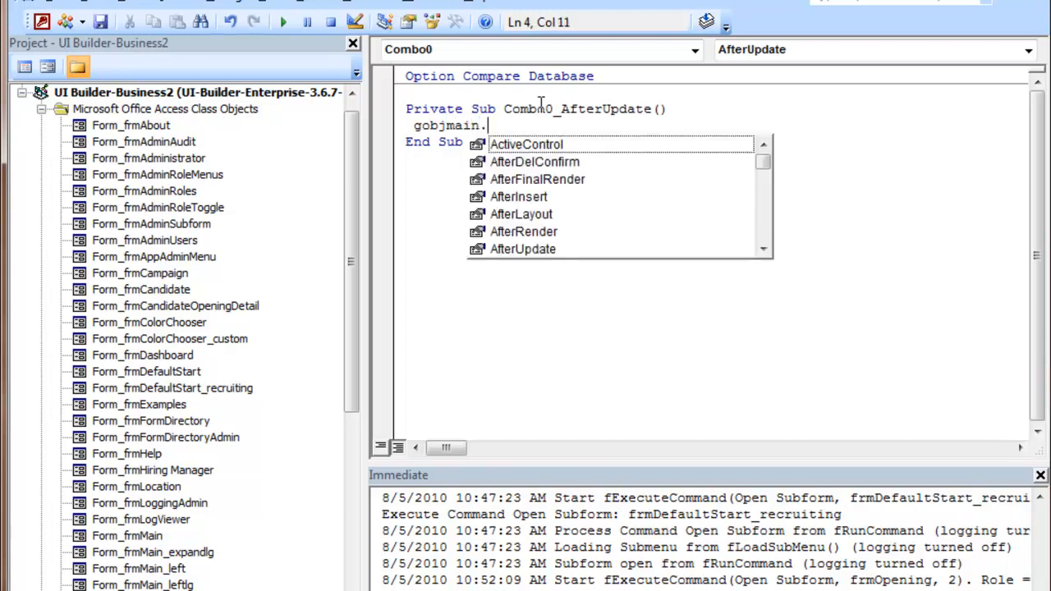
text(subform1)
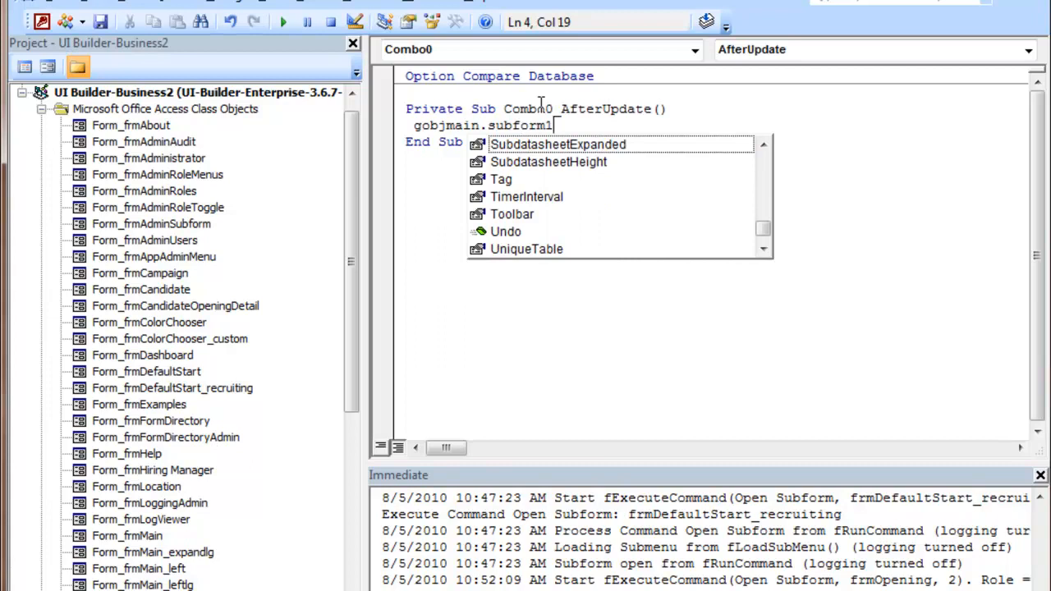
text(.)
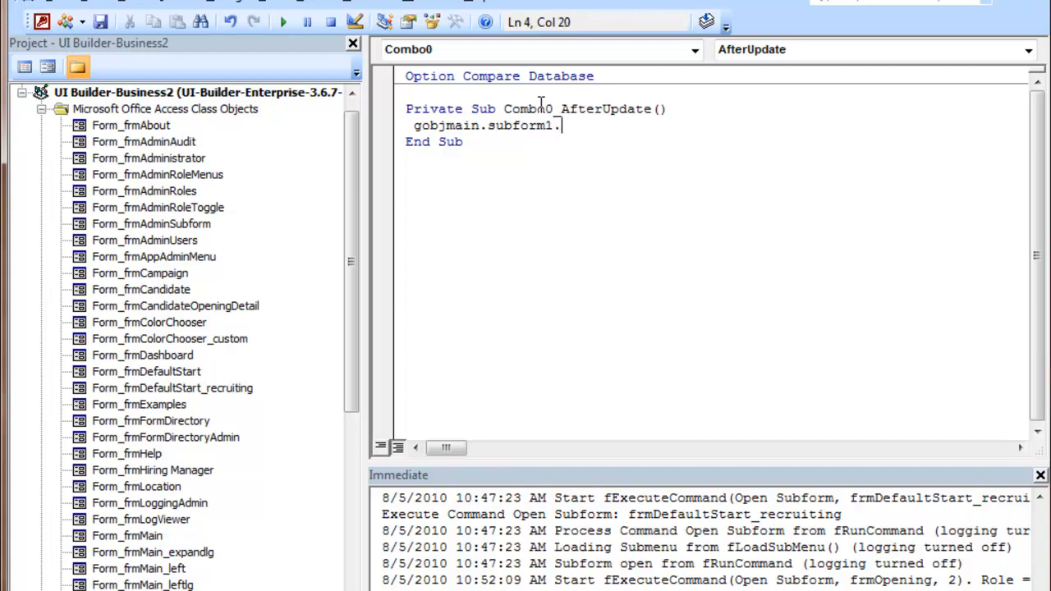
text(form.filter = ")
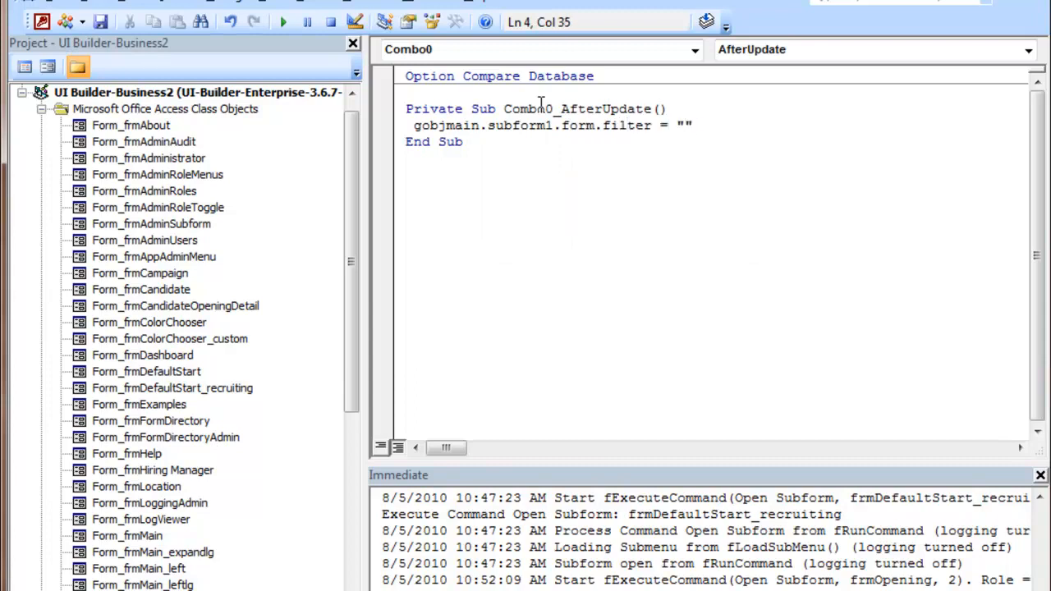
text([fk_StatusID] )
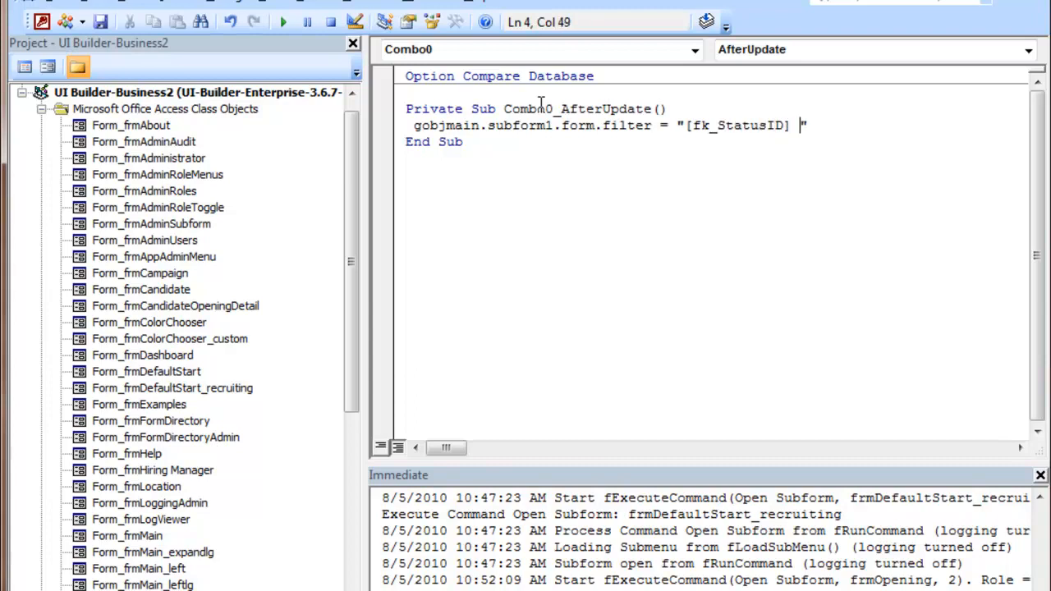
text(= " & me.)
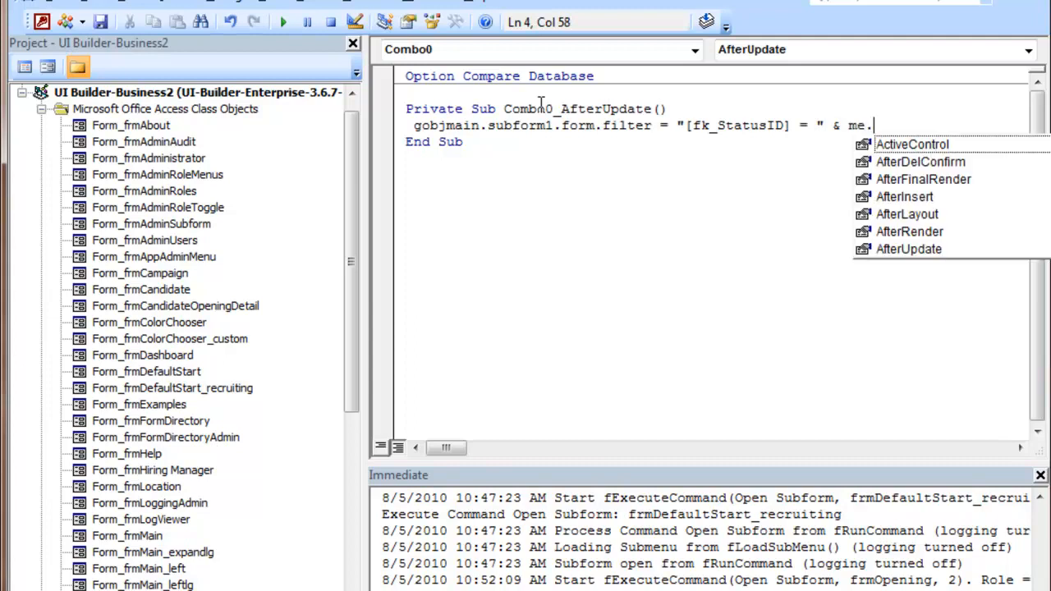
text(com)
key(Tab)
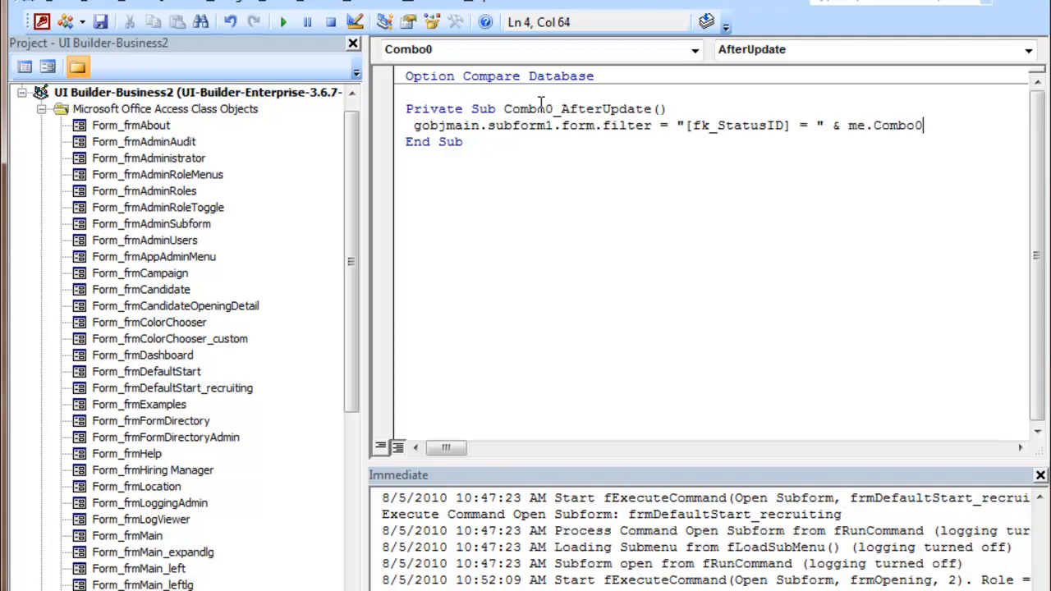
text(.valu)
key(Tab)
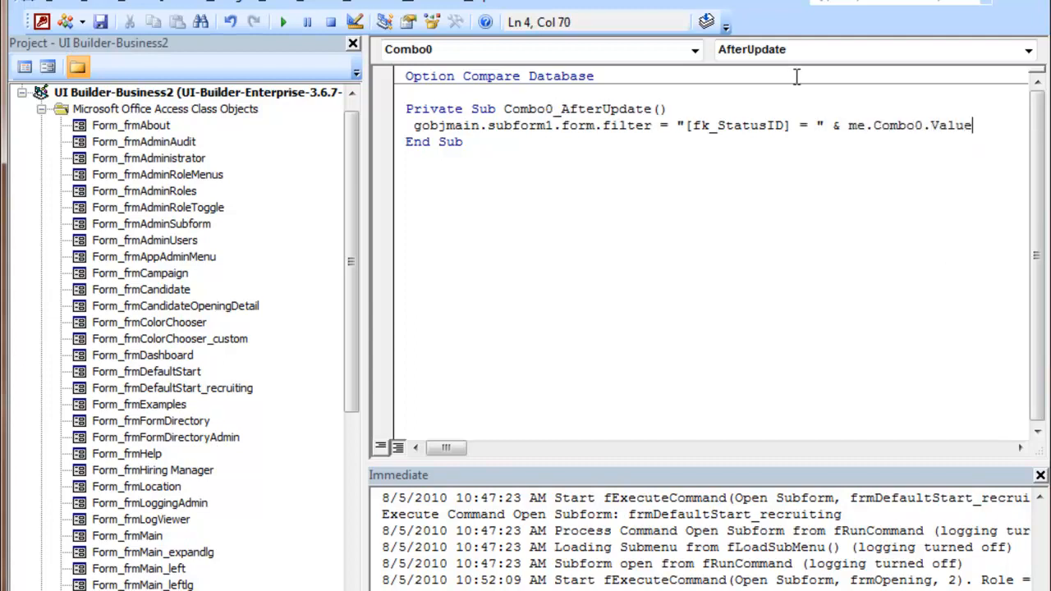
Step: Review each part of the new filter statement, from gobjmain through the form reference
click(776, 125)
drag(414, 127, 484, 125)
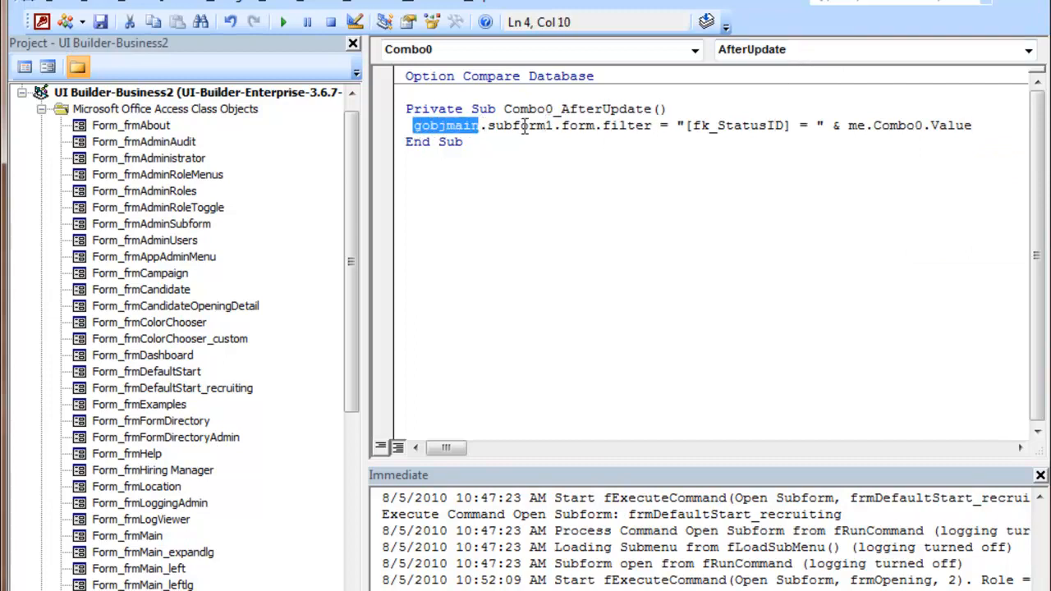
drag(563, 121, 498, 123)
click(504, 123)
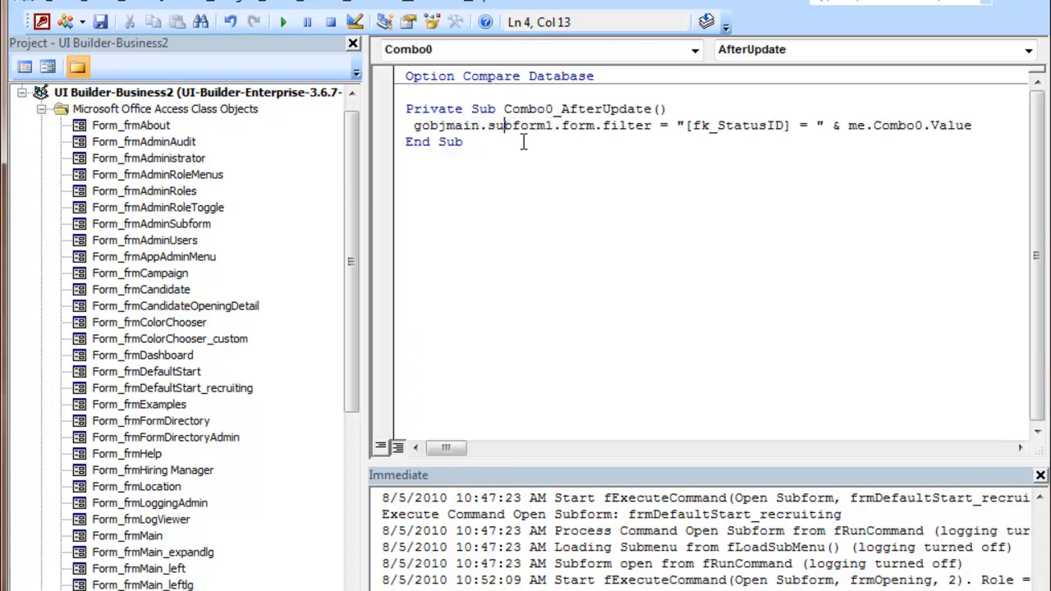
click(576, 130)
drag(596, 128, 555, 130)
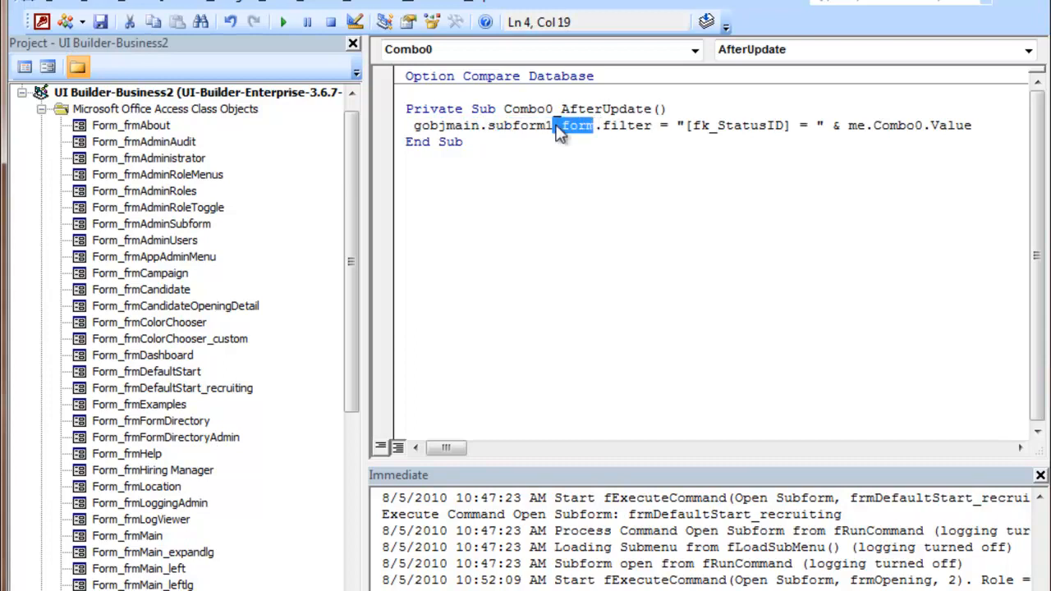
click(563, 125)
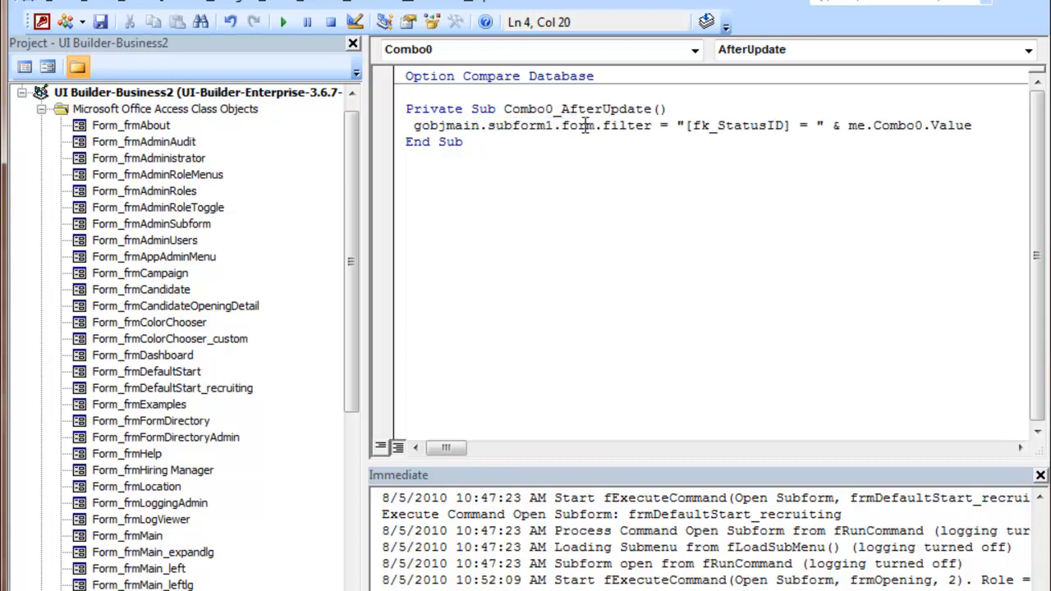
Step: Add a second line, gobjMain.SubForm1.Form.FilterOn = True, below the filter statement in the After Update procedure
click(619, 123)
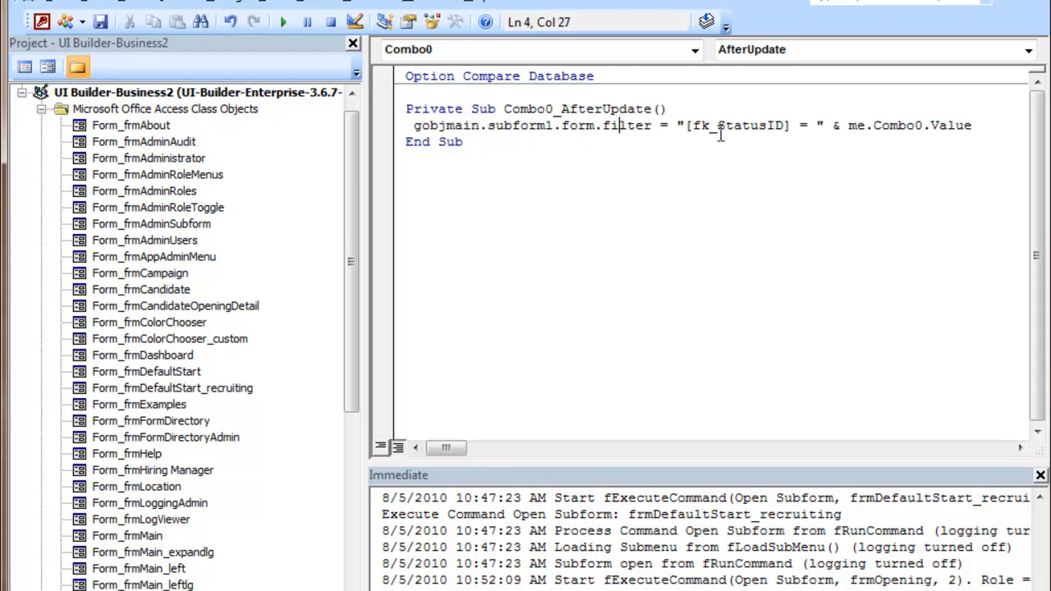
click(979, 128)
key(Return)
text(gobj)
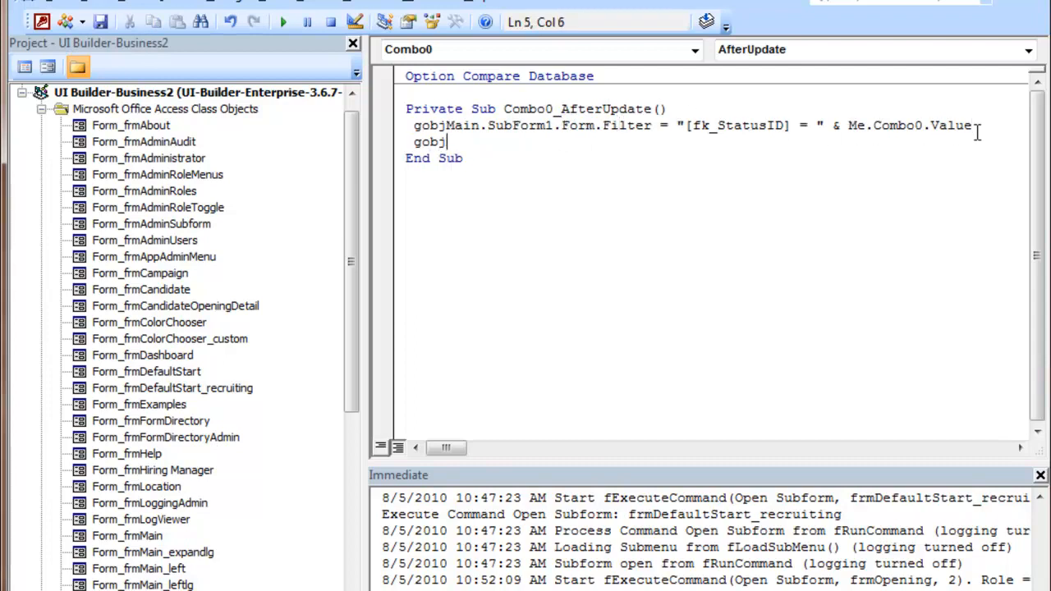
text(main.sub)
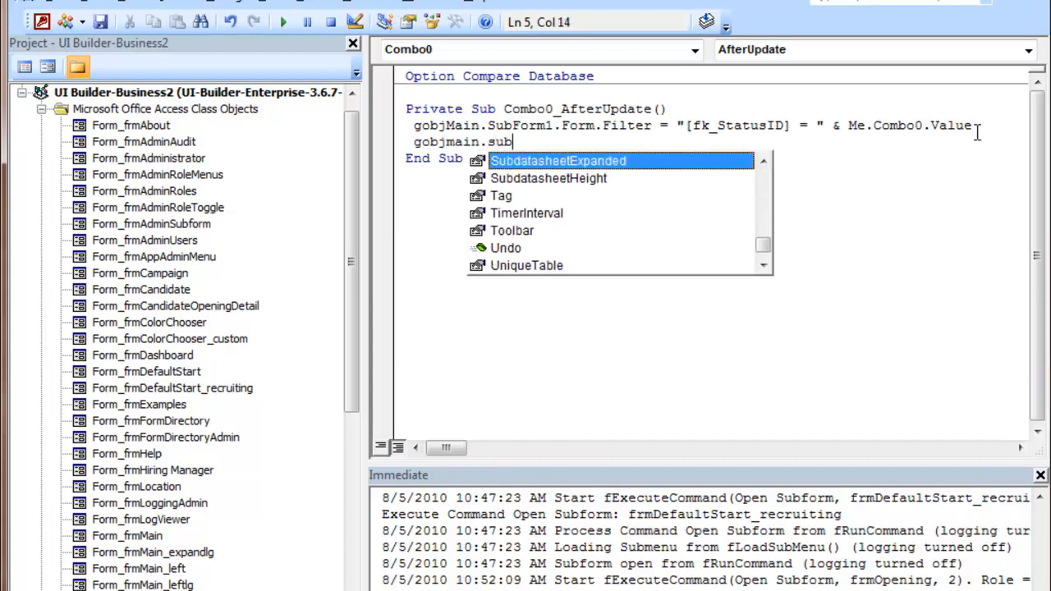
text(form1.form)
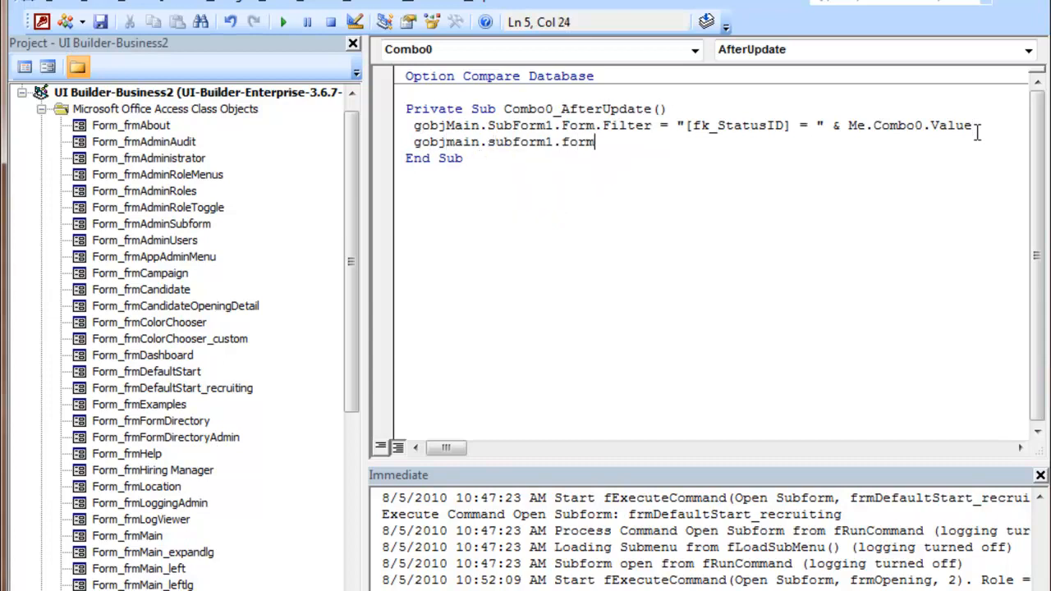
text(.filte)
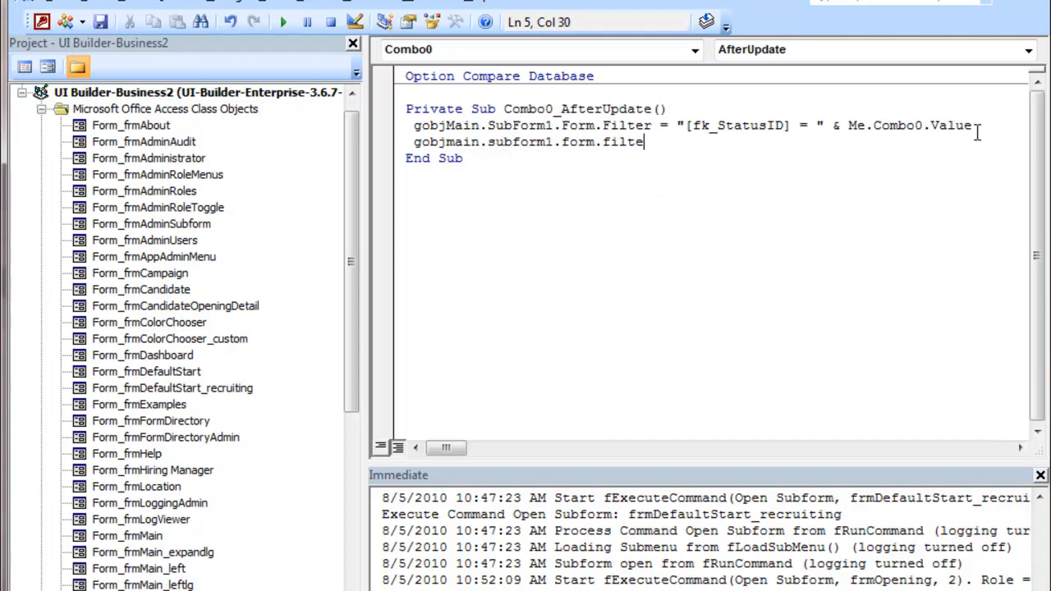
text(ron = True)
click(791, 187)
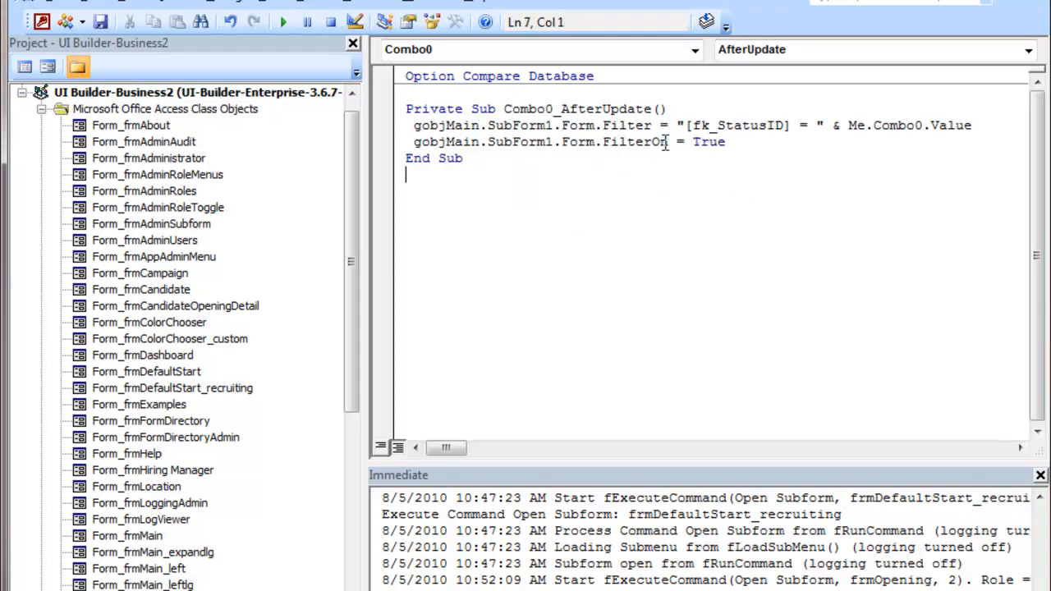
Step: Switch frmStatusFilter to Form View and test filtering the Openings list by Filled, Closed - Not Filled and Open
click(100, 22)
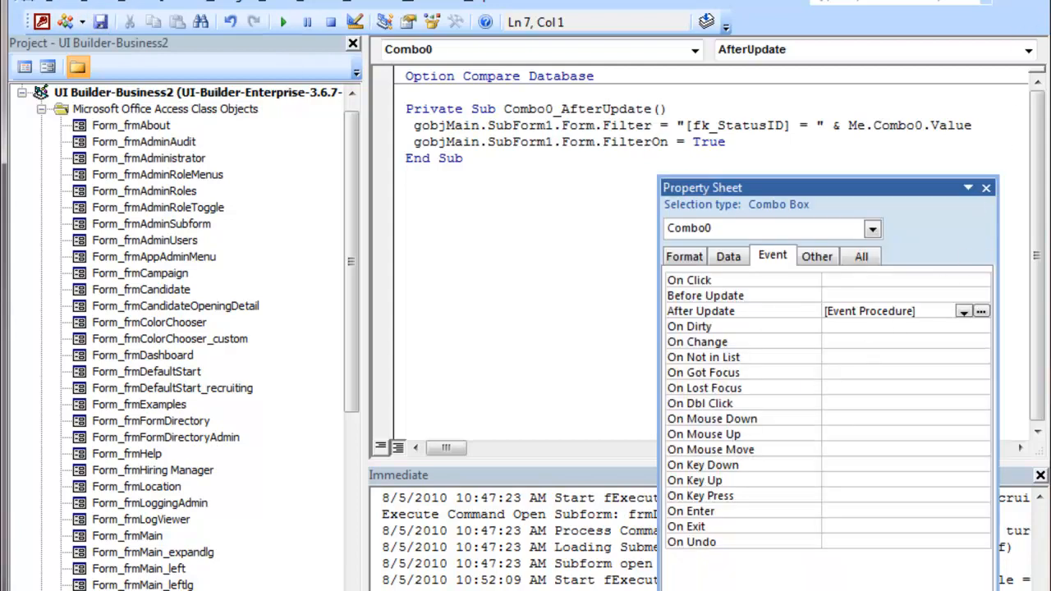
key(alt+F11)
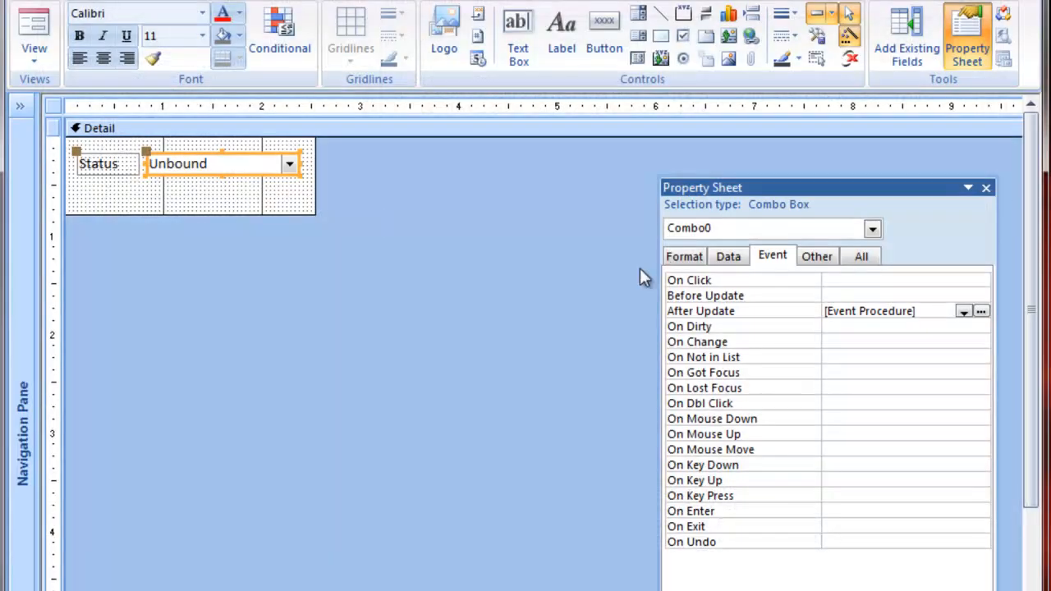
click(34, 33)
click(810, 103)
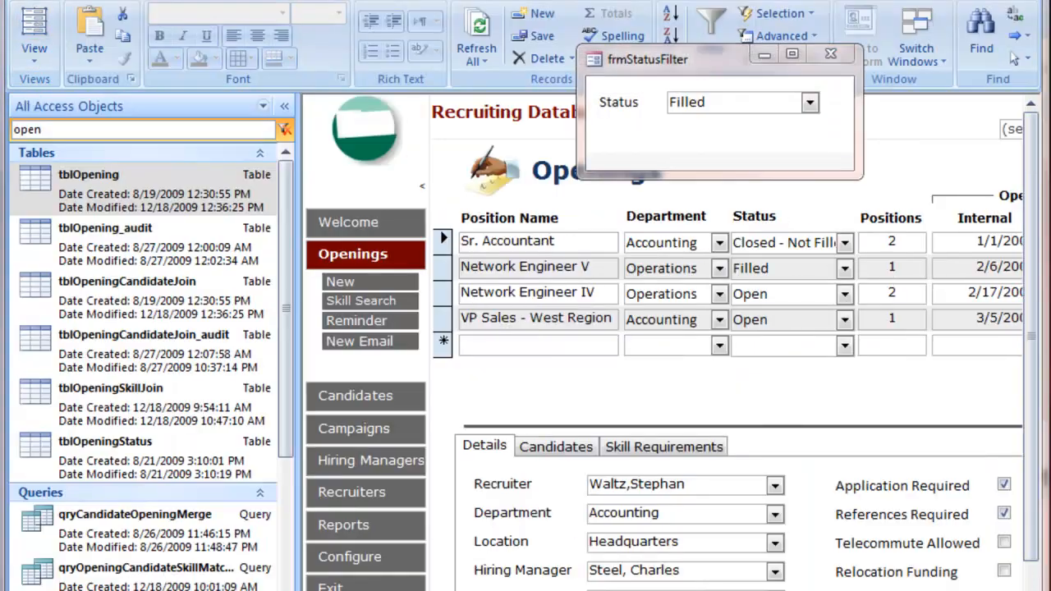
click(810, 103)
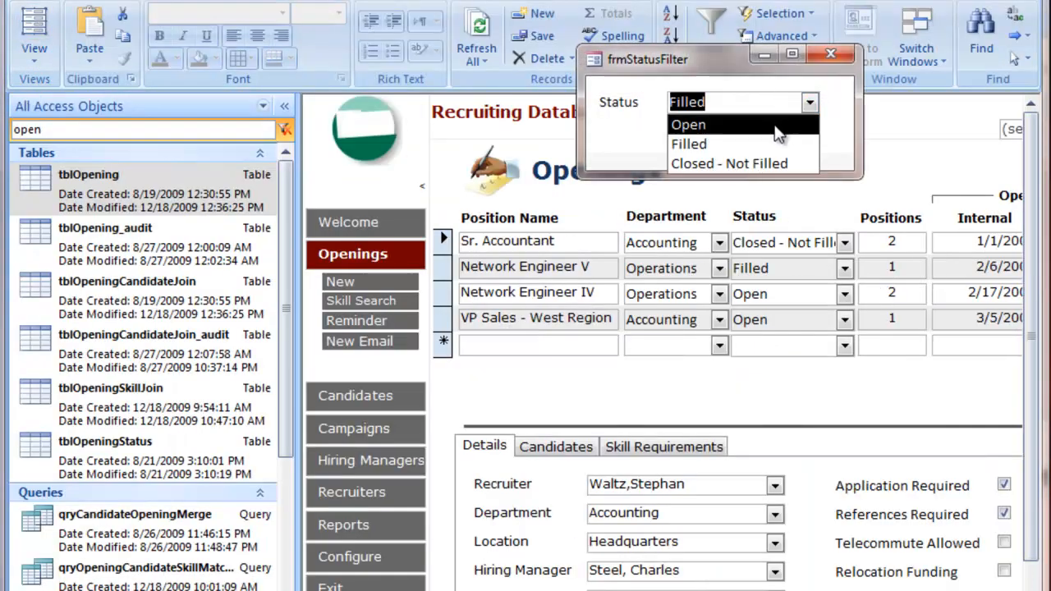
click(752, 155)
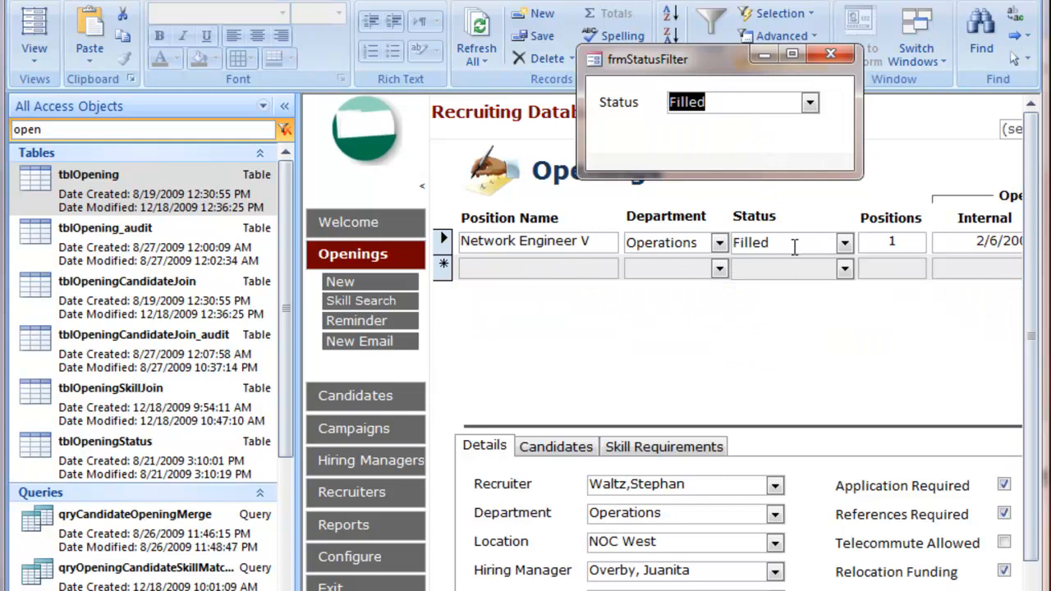
click(285, 106)
click(810, 102)
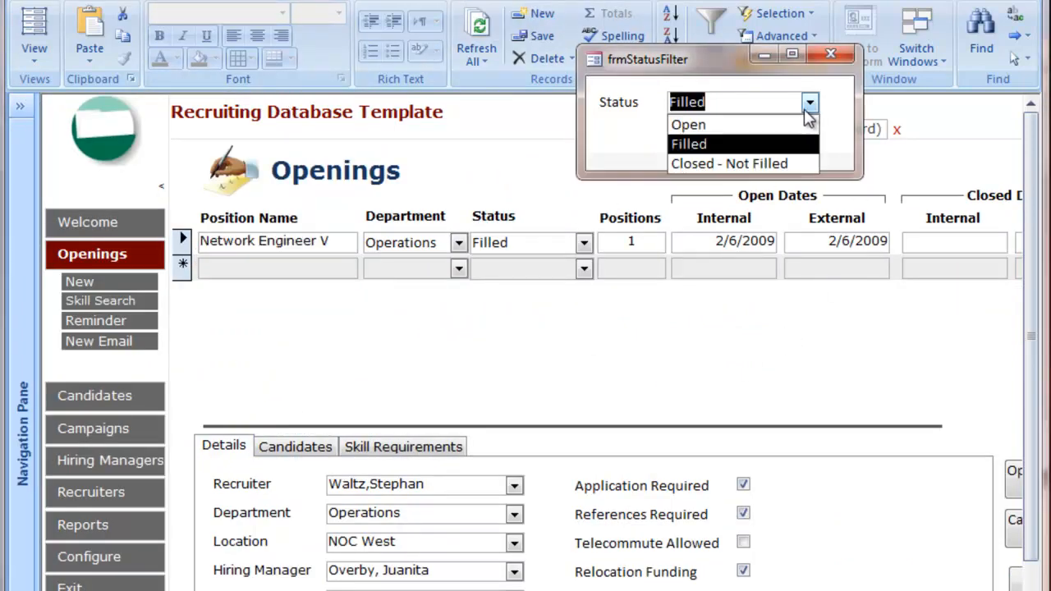
click(759, 165)
click(812, 105)
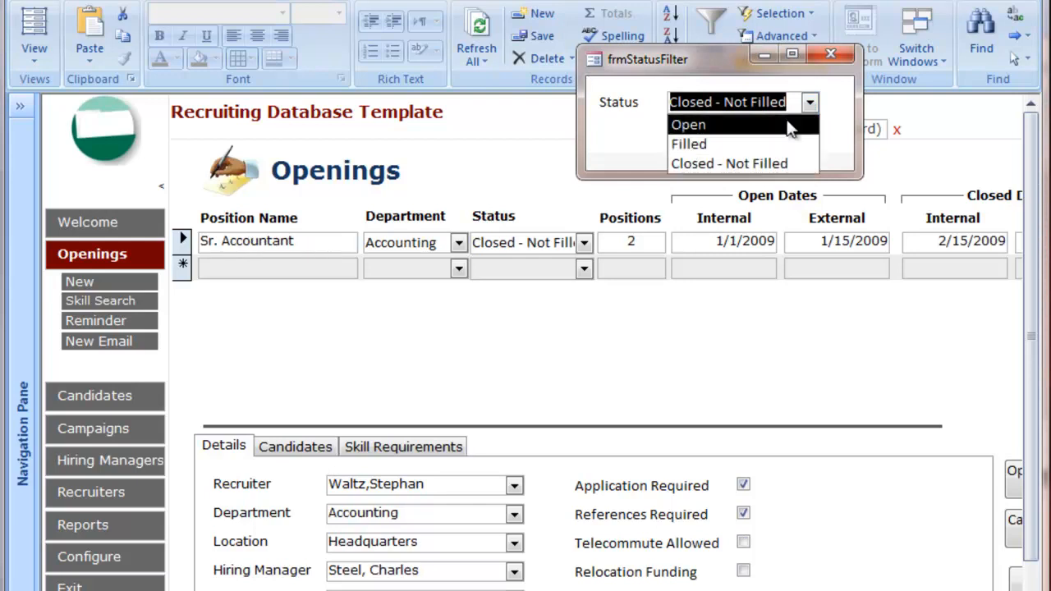
click(788, 123)
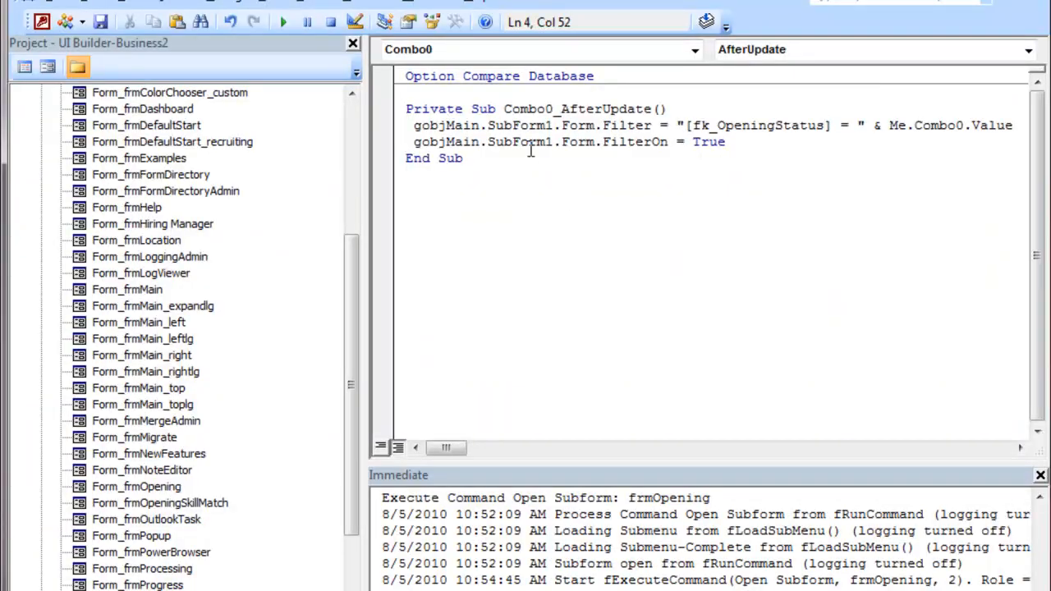
Step: Examine the gobjMain object reference at the start of the filter statement in the code
click(520, 142)
drag(412, 125, 480, 121)
mouse_move(480, 125)
mouse_down()
mouse_move(415, 125)
mouse_move(484, 125)
mouse_up()
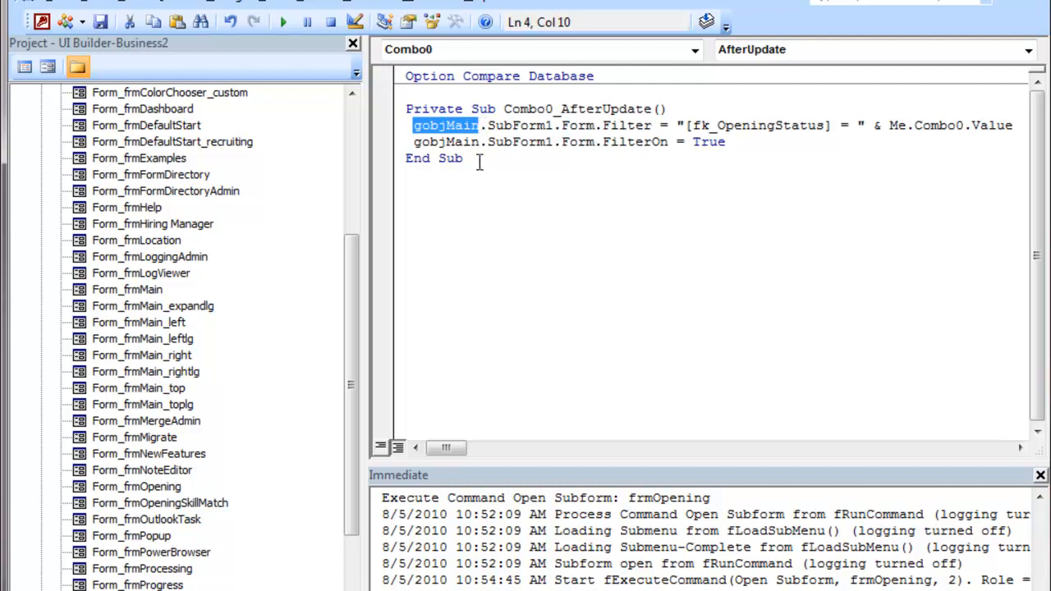
click(438, 125)
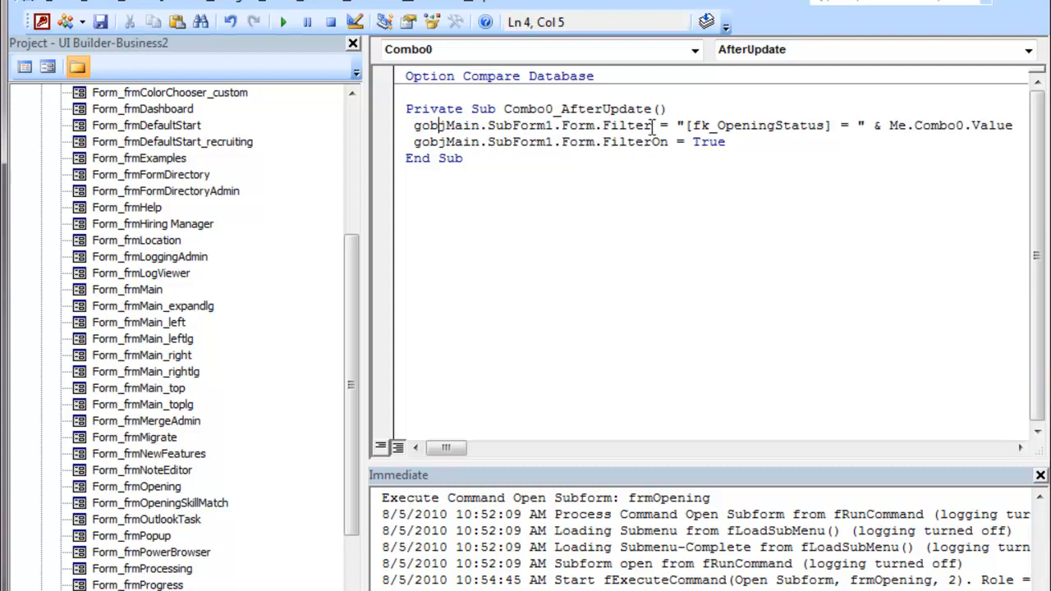
click(415, 130)
drag(416, 128, 489, 126)
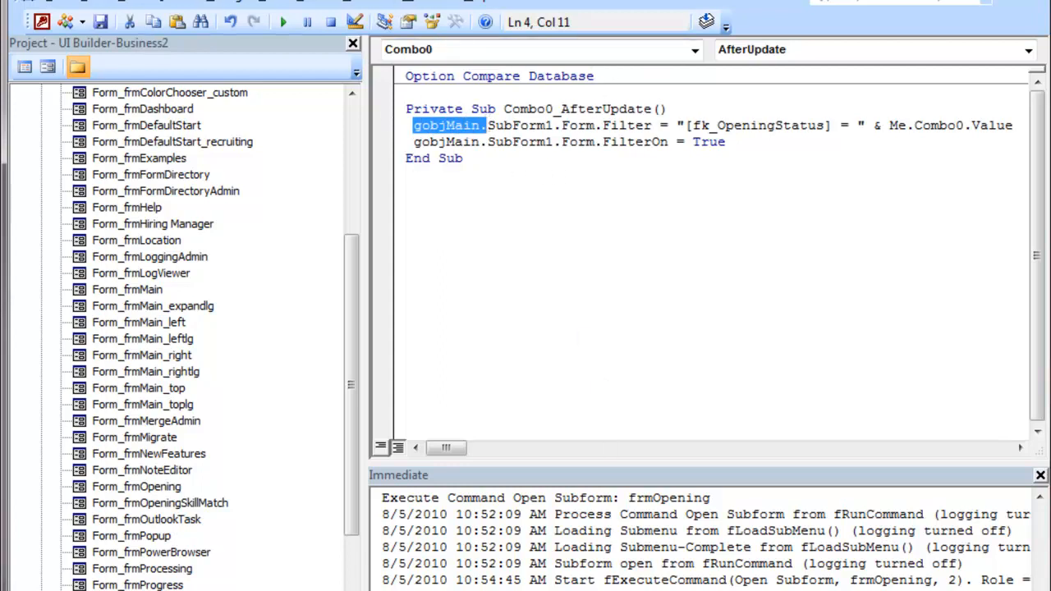
Step: Switch back to the database and open the Status drop-down on the Example form
key(alt+Tab)
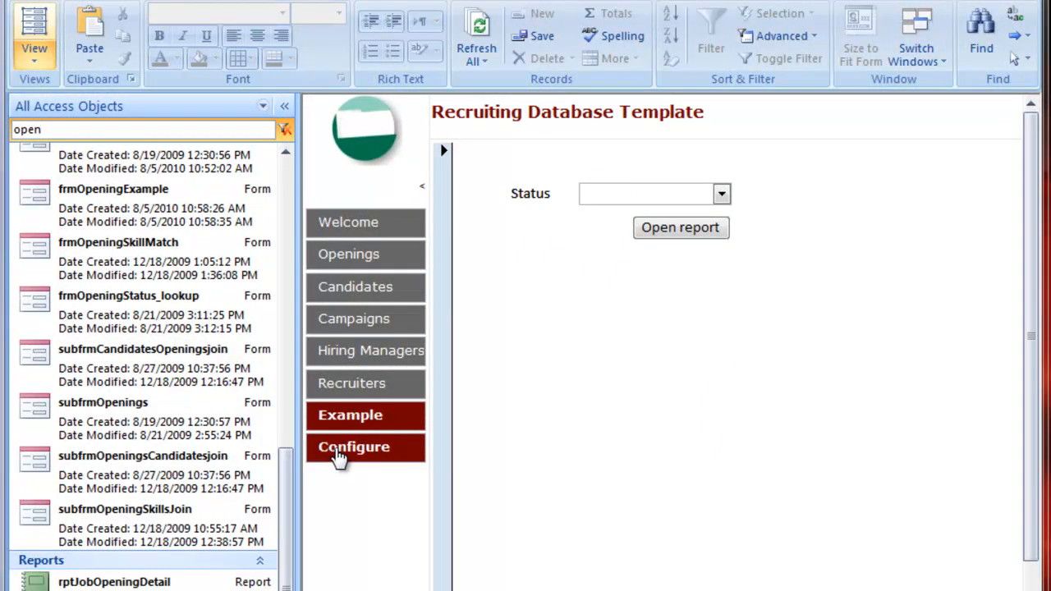
click(722, 195)
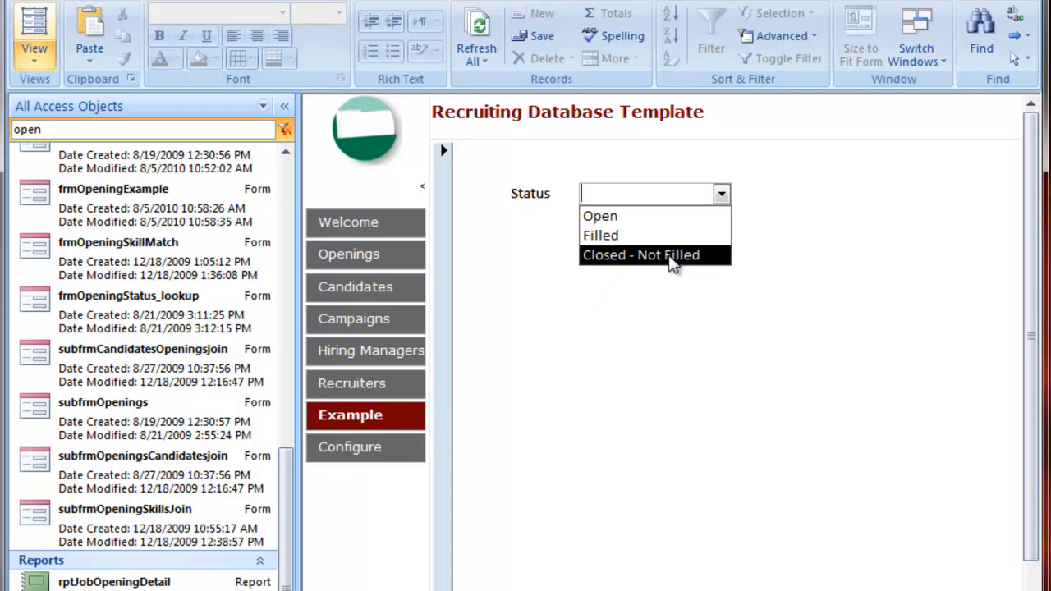
click(664, 340)
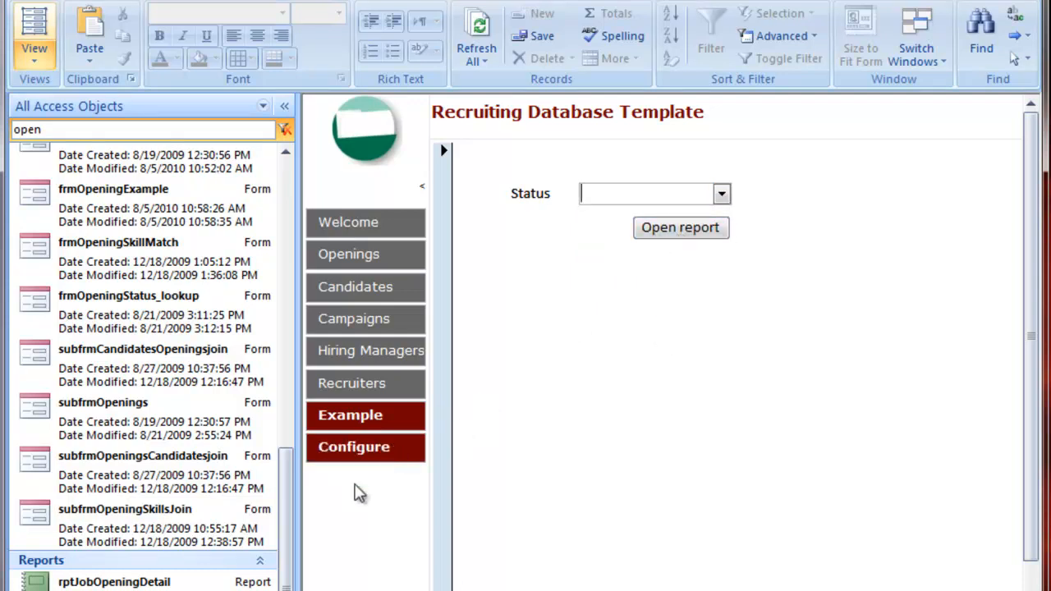
Step: Open the Opening Summary Report in Design View and open its Record Source in the query builder
right_click(200, 403)
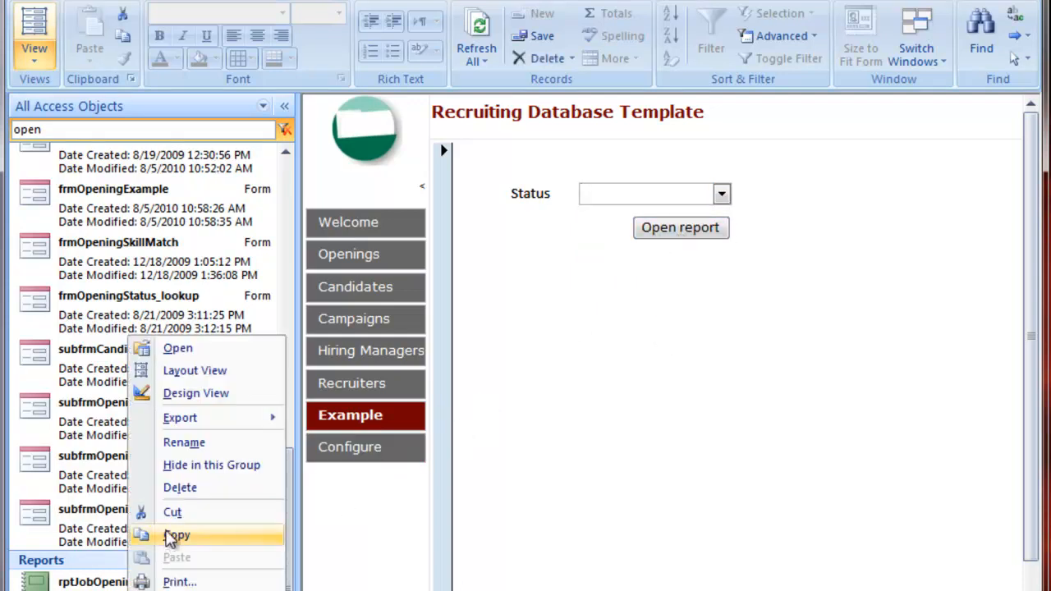
click(202, 397)
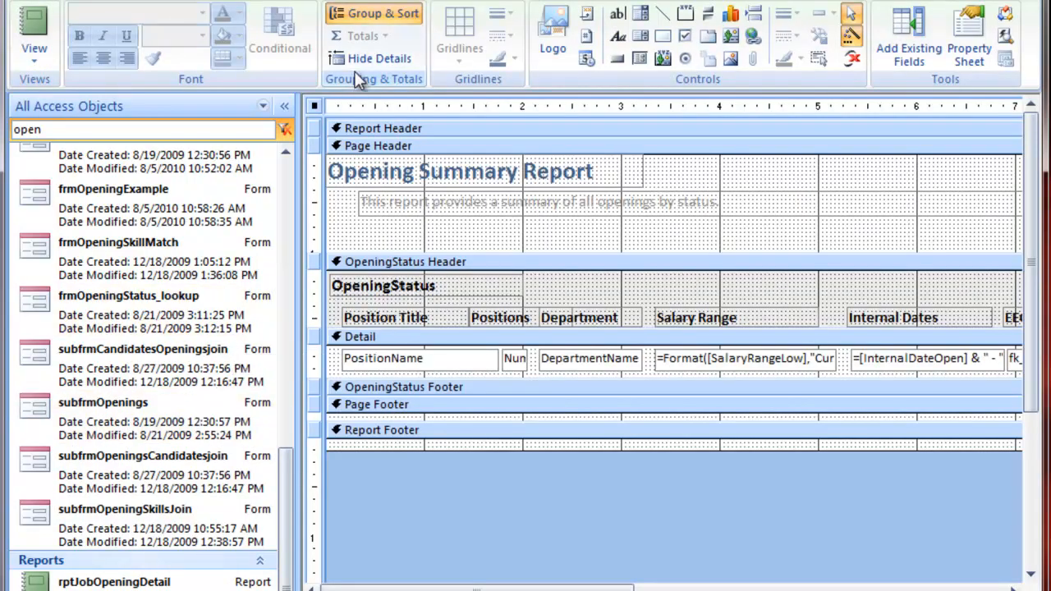
double_click(314, 107)
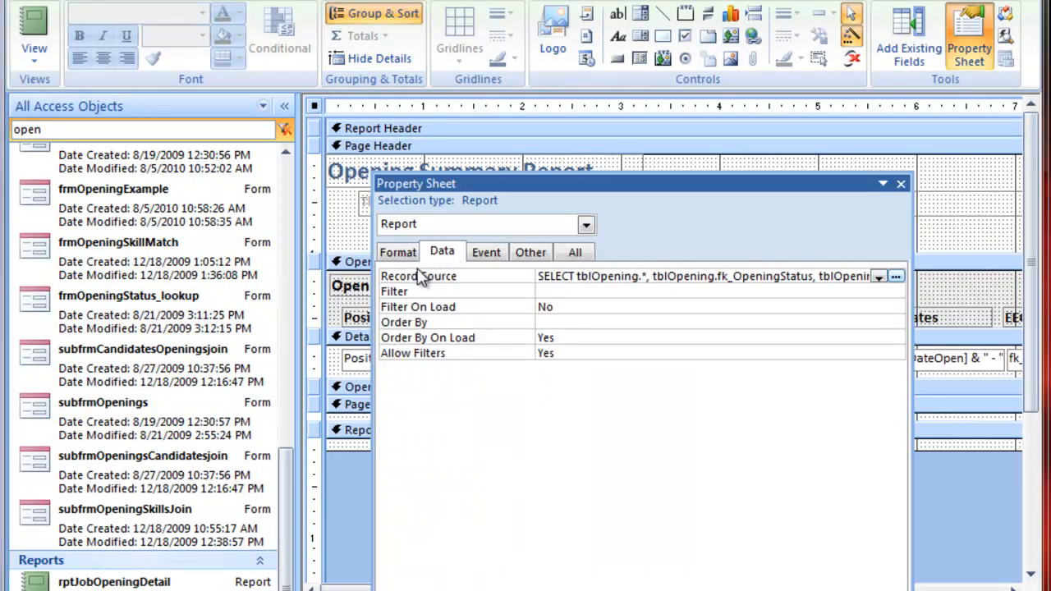
click(895, 276)
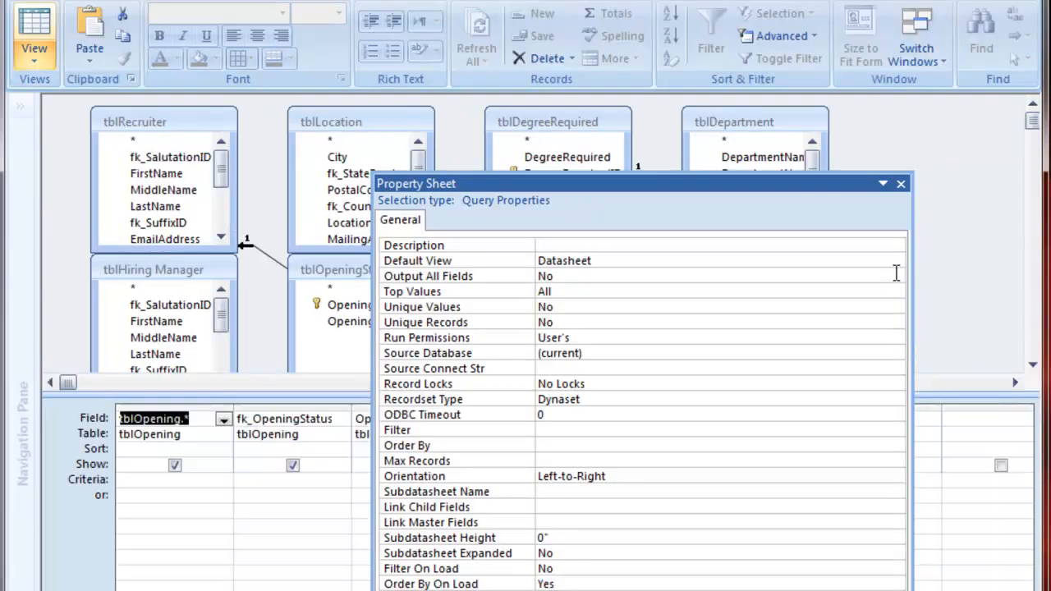
click(905, 185)
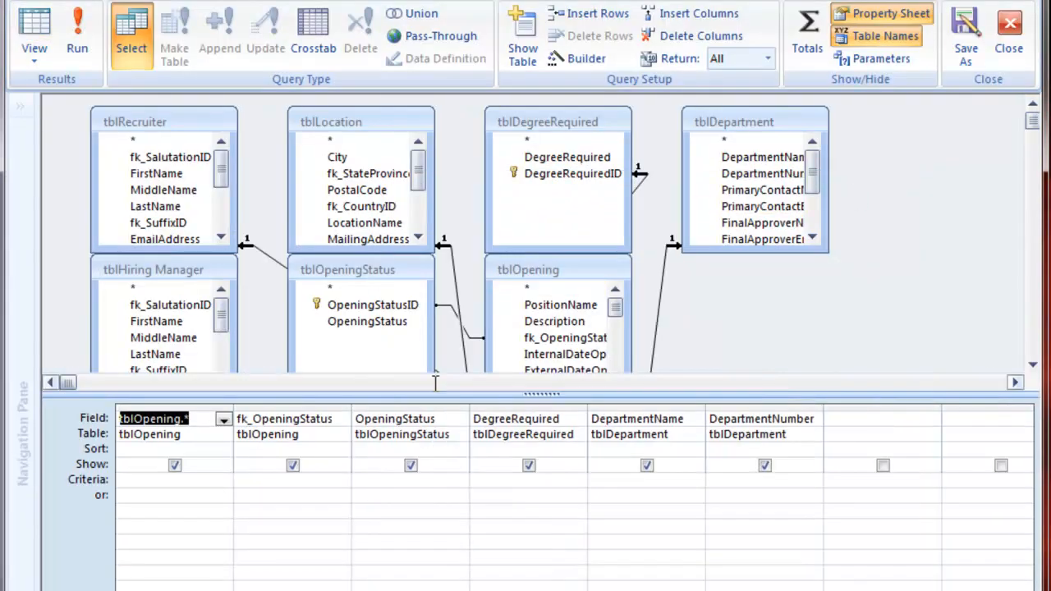
Step: Build a criterion for fk_OpeningStatus in the query builder that references Combo0 on frmOpeningExample inside the loaded frmMain_expandlg form
click(136, 478)
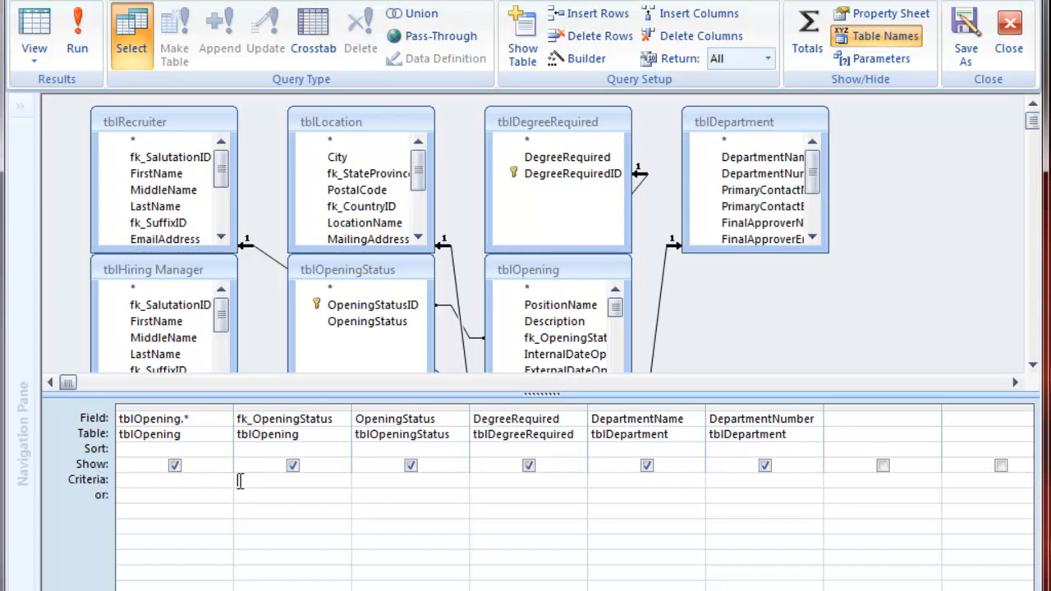
click(570, 58)
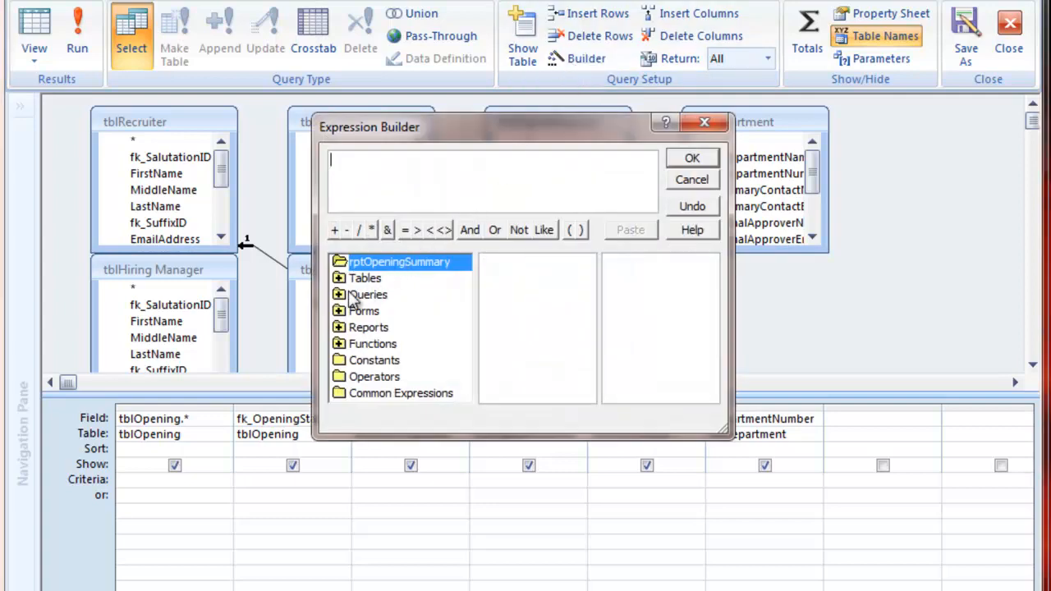
click(357, 295)
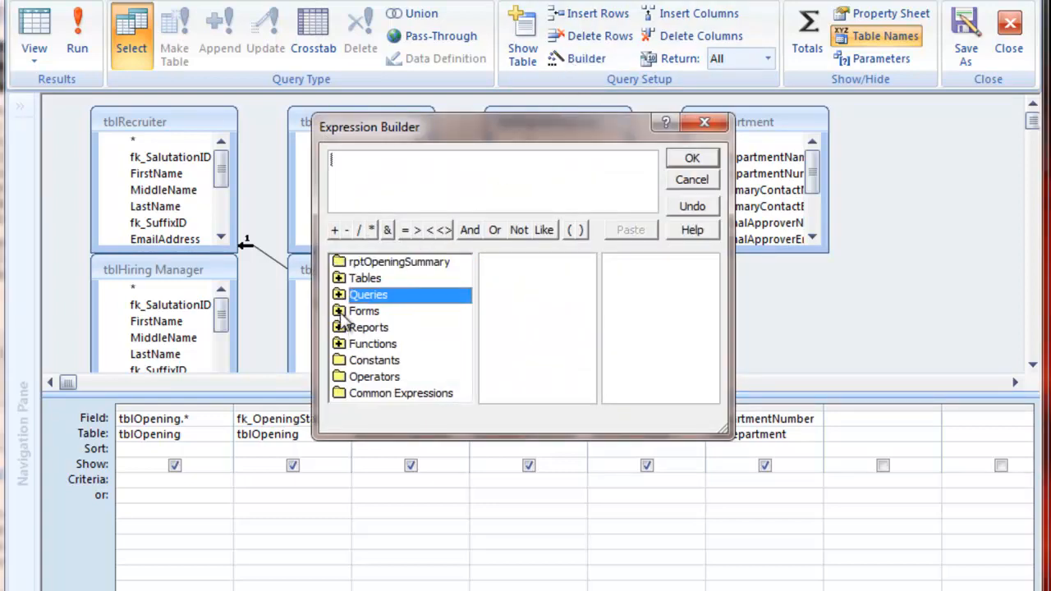
click(341, 312)
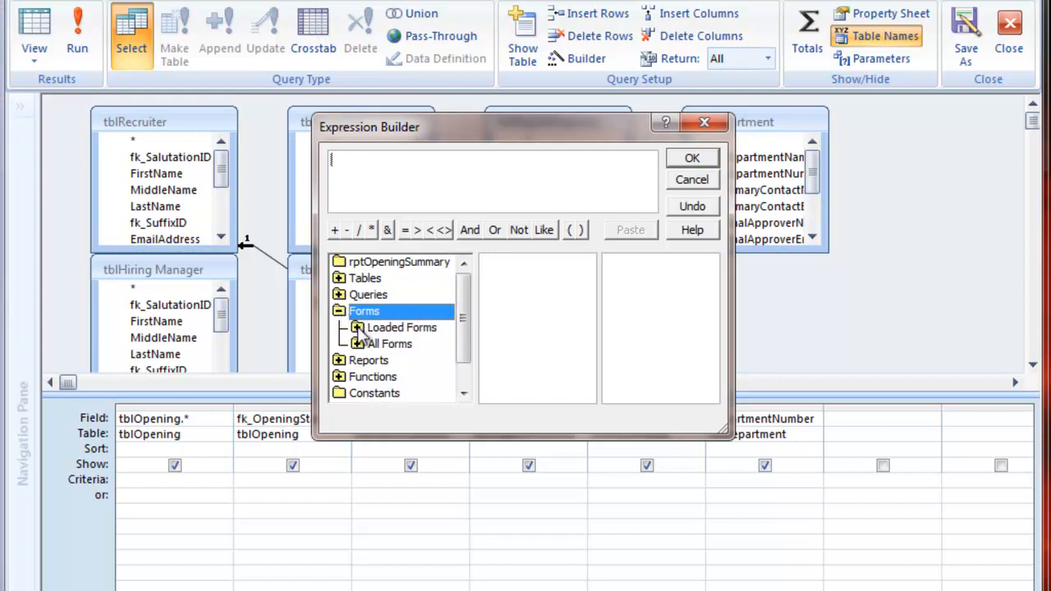
click(358, 328)
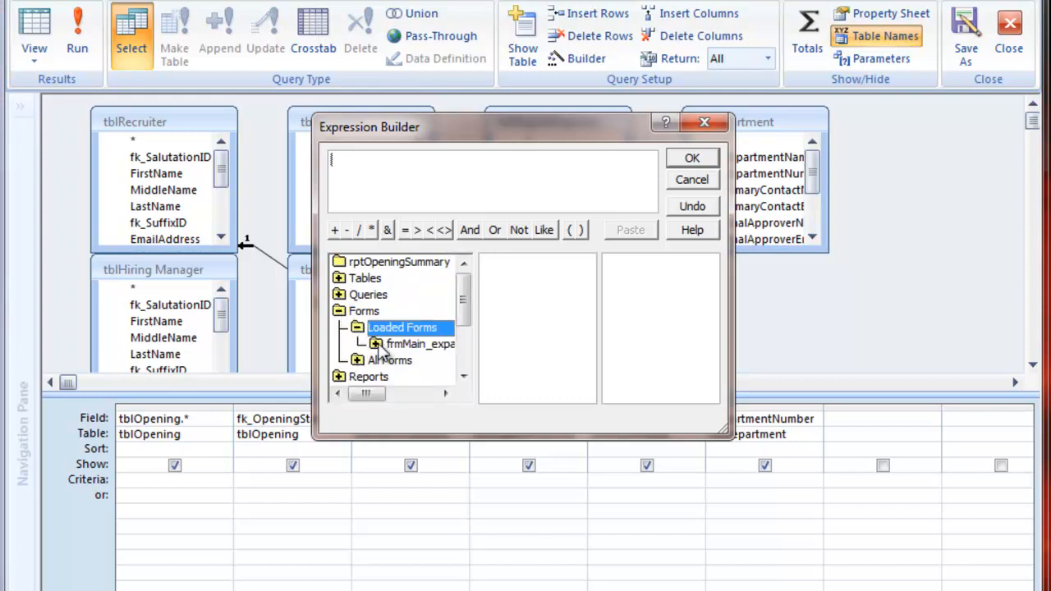
mouse_move(369, 394)
mouse_down()
mouse_move(394, 399)
mouse_move(373, 395)
mouse_up()
click(370, 346)
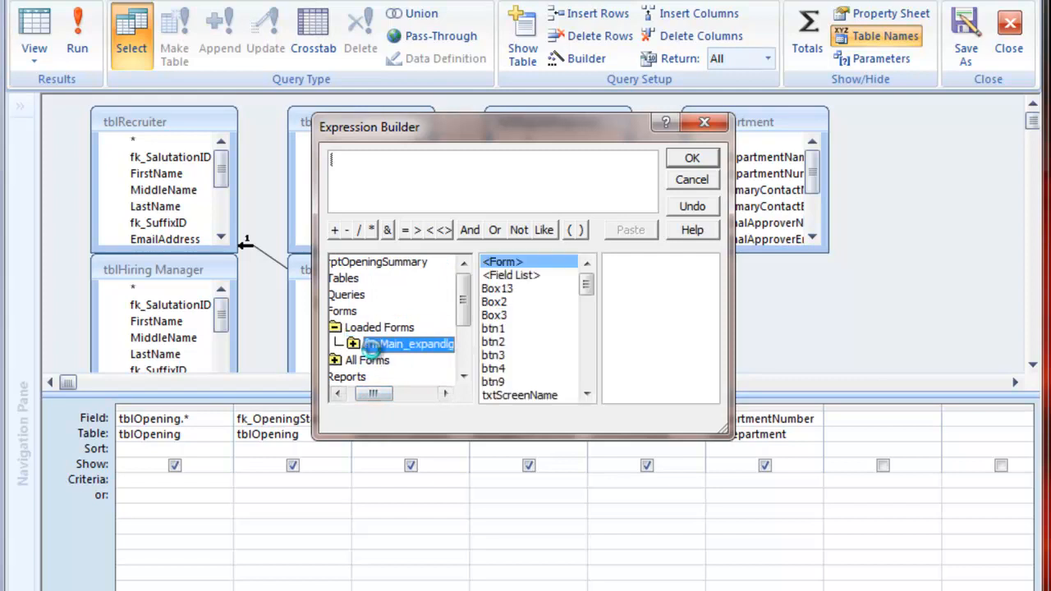
double_click(370, 346)
click(409, 361)
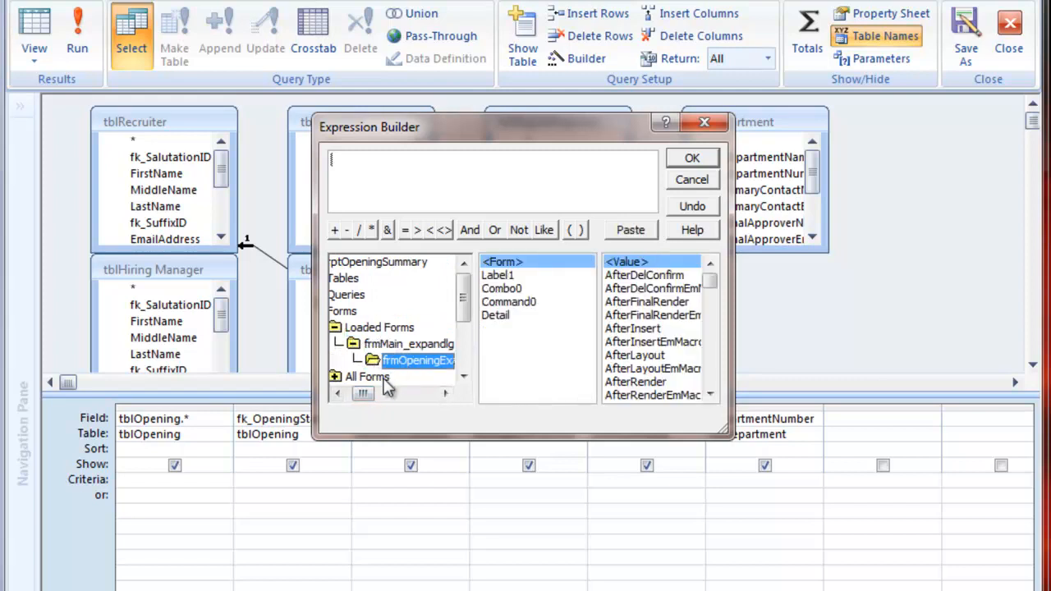
drag(364, 395, 362, 395)
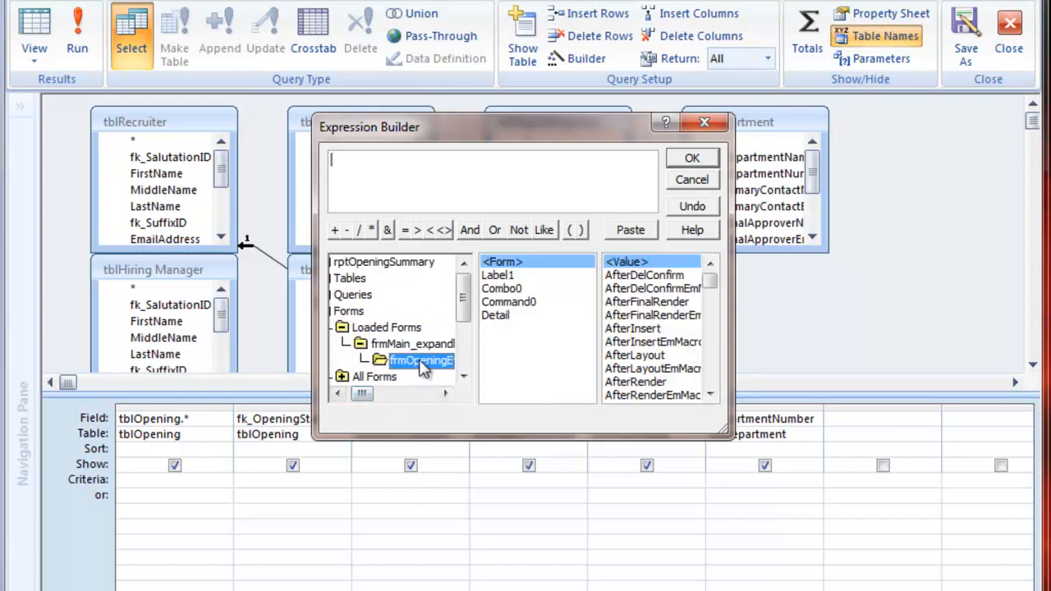
click(501, 288)
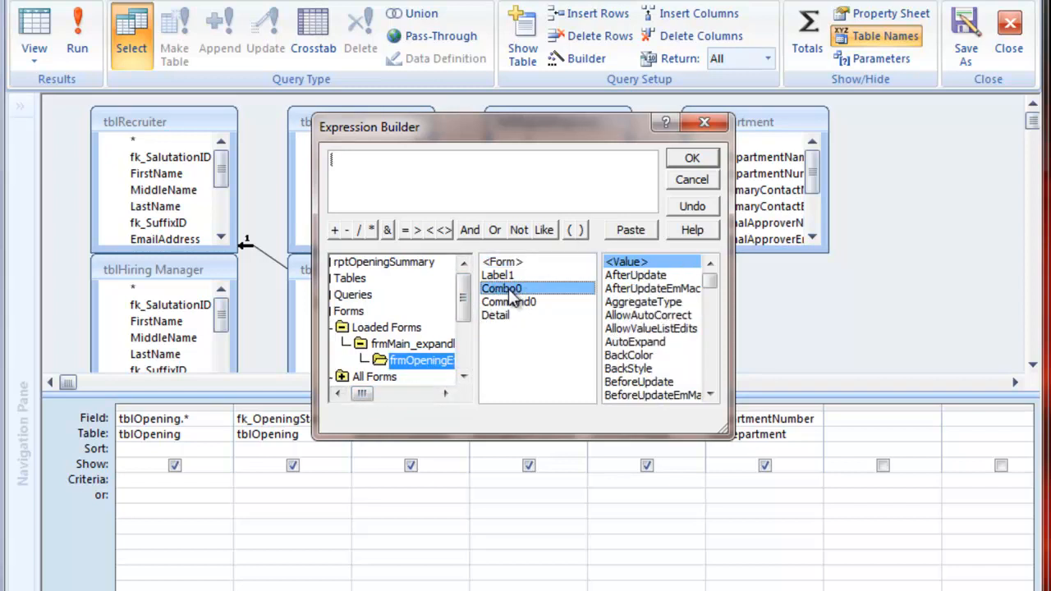
double_click(503, 291)
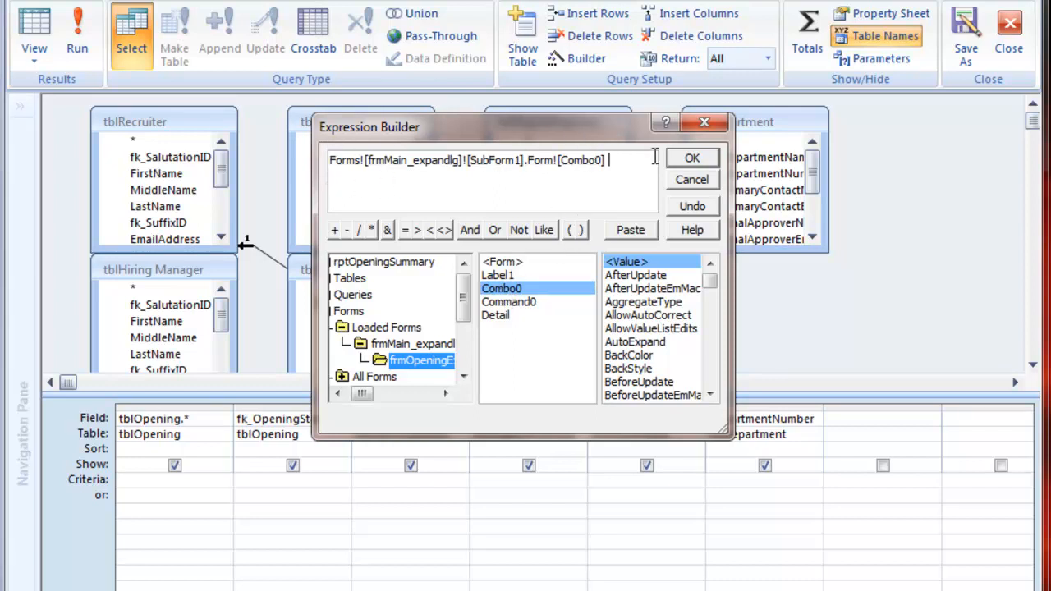
click(692, 161)
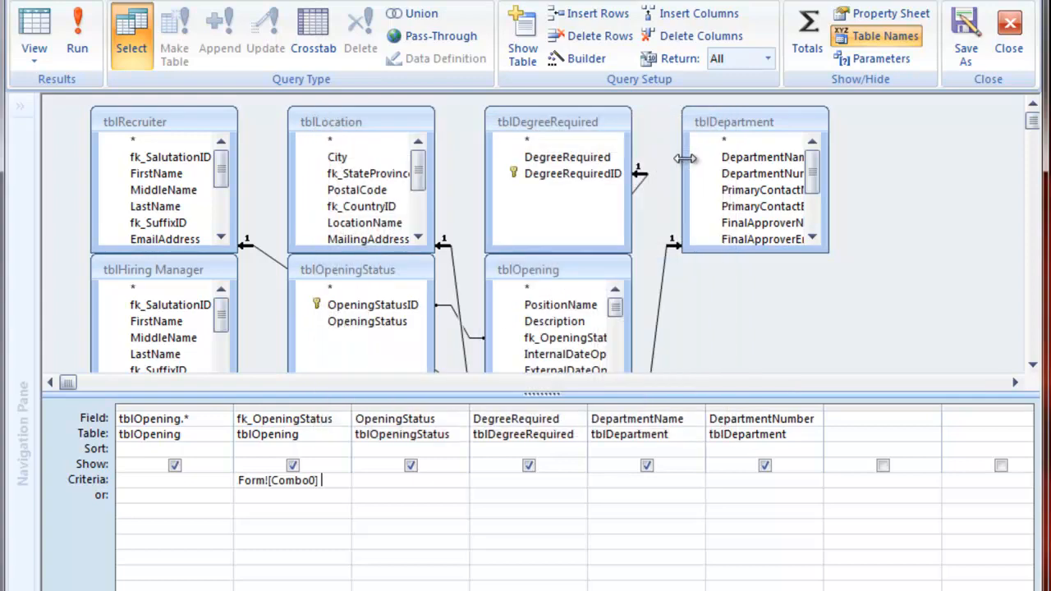
Step: Commit the criterion and close the query builder and the report's Design View
key(Down)
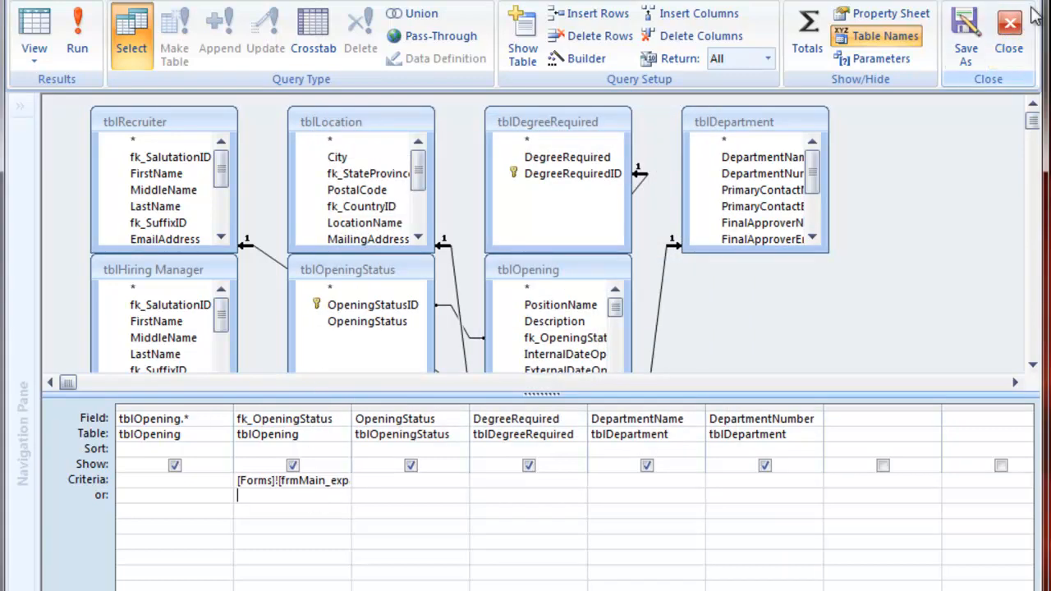
click(1010, 37)
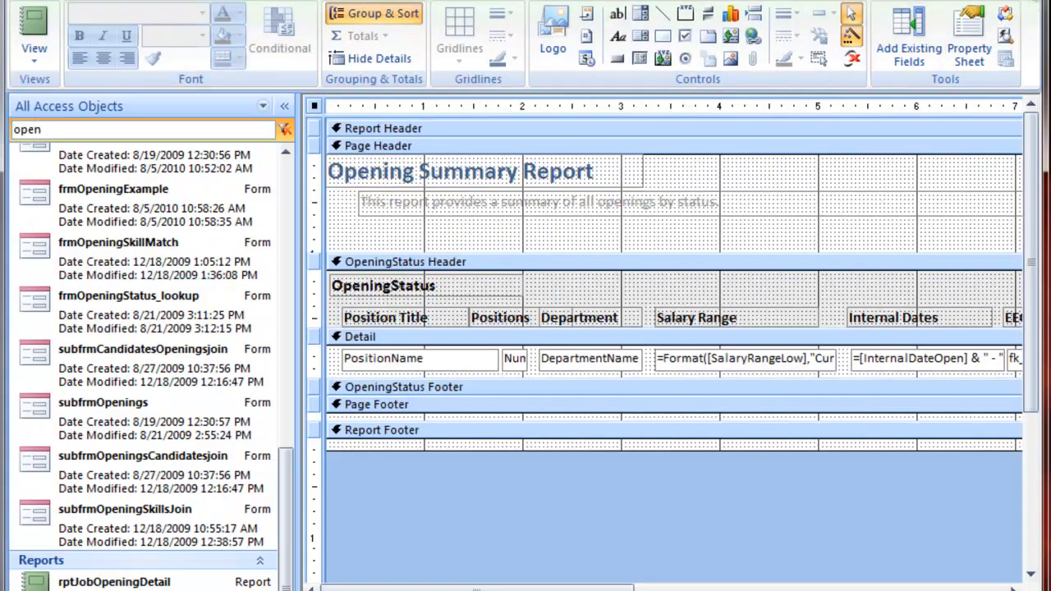
click(960, 26)
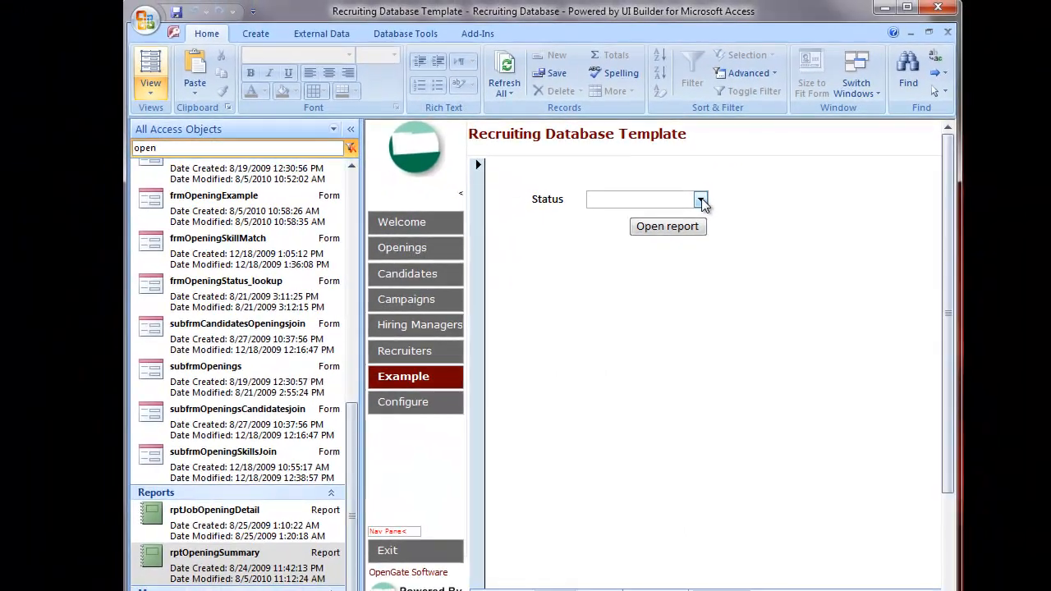
Step: Choose Filled in the Status combo box on the Example form and try opening the report
click(704, 199)
click(674, 237)
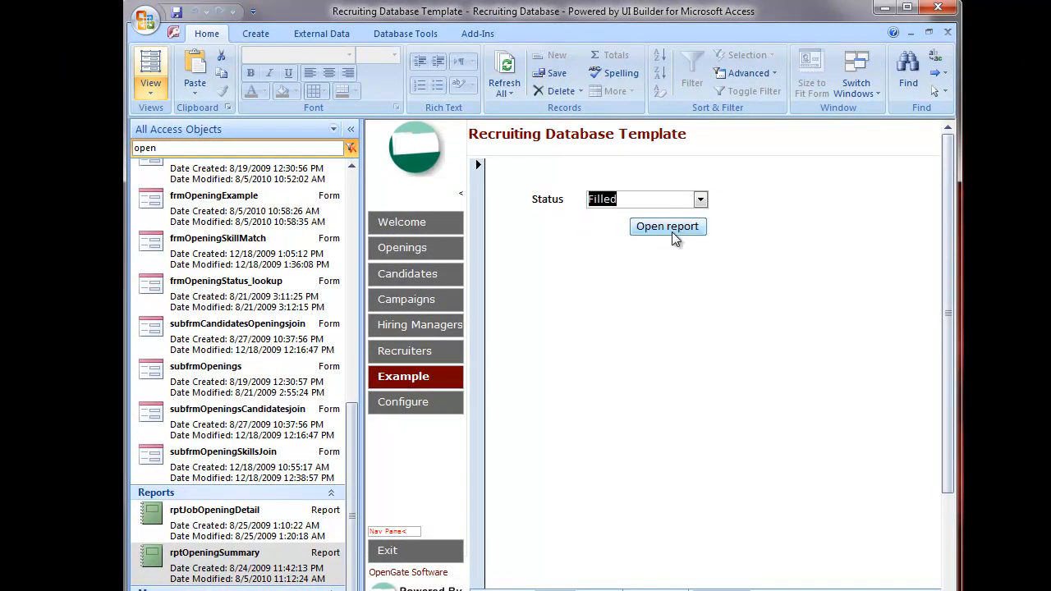
click(672, 232)
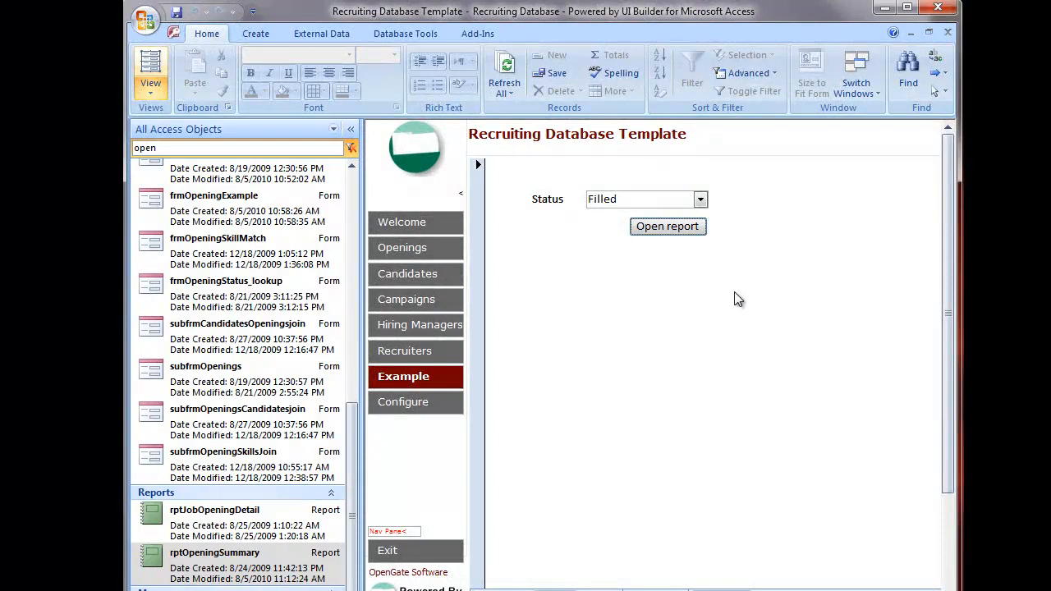
click(709, 309)
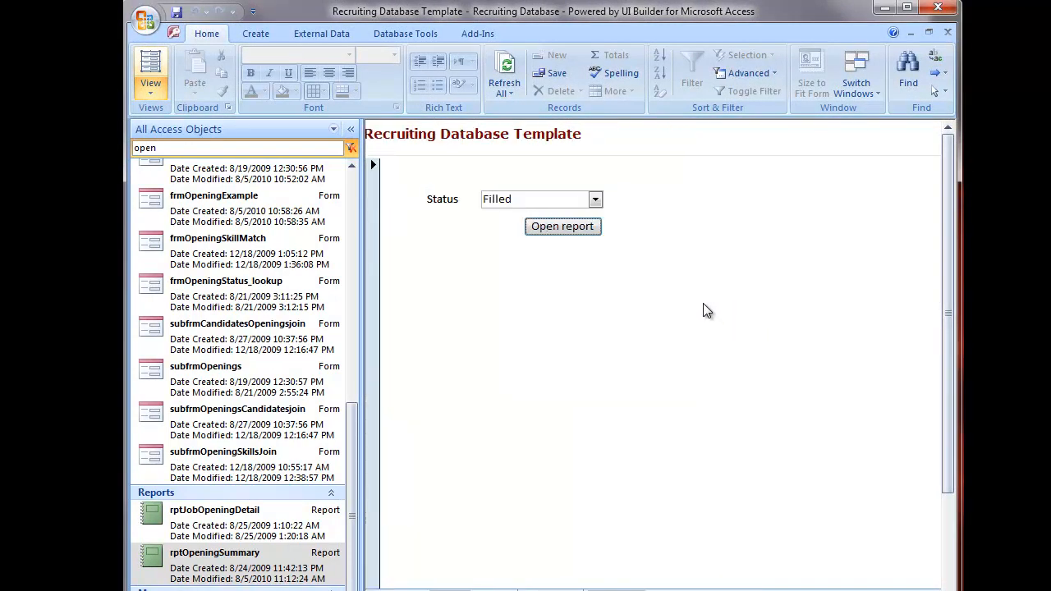
Step: In the VBA editor, add the where condition "[fk_OpeningStatusID] = " & me.Combo0.Value to the rptOpeningSummary OpenReport call
key(alt+F11)
click(614, 385)
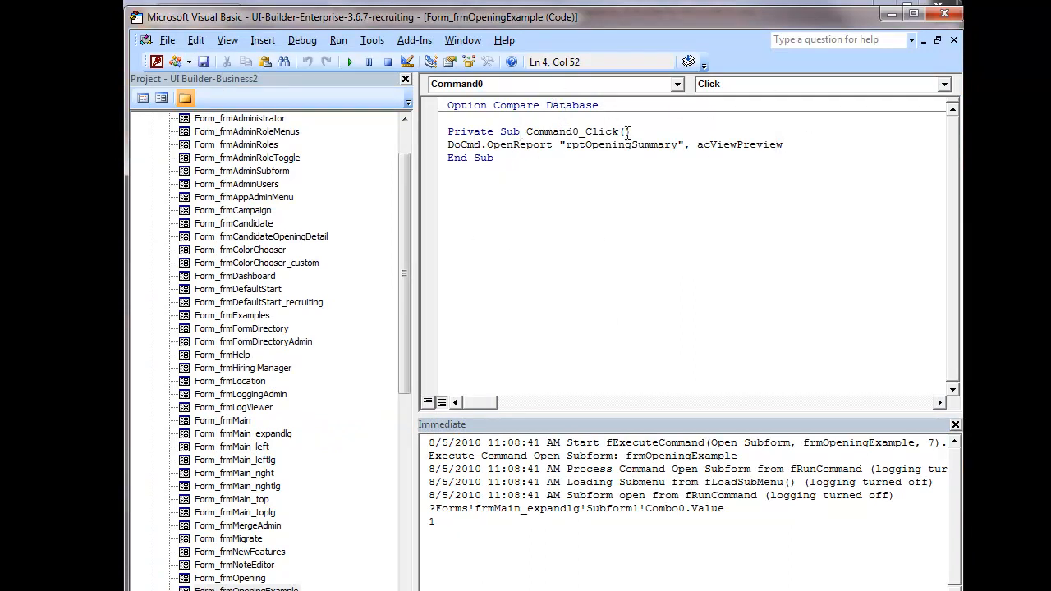
text(,)
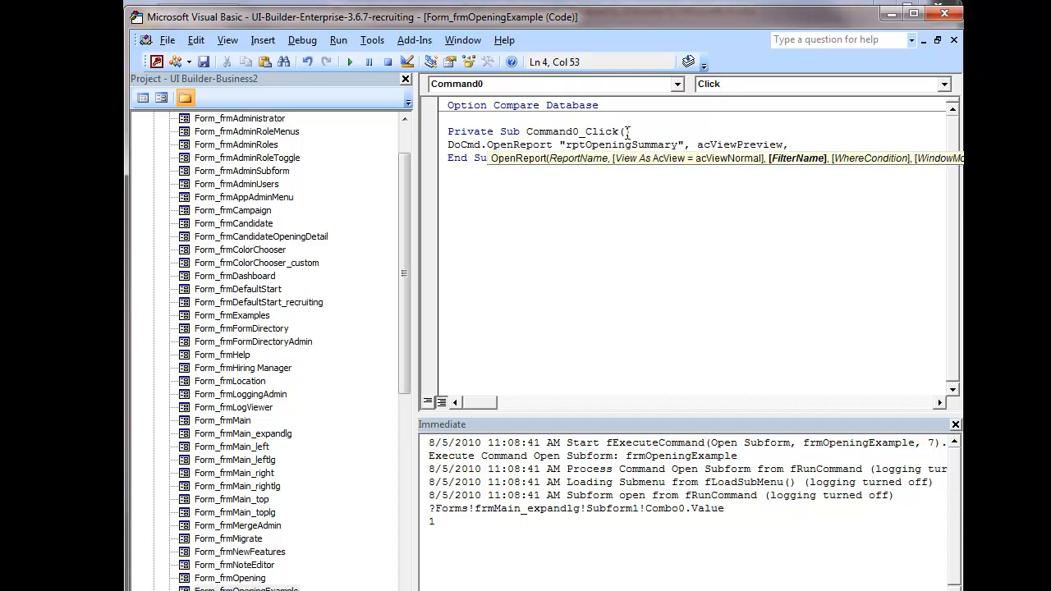
text(,"[f)
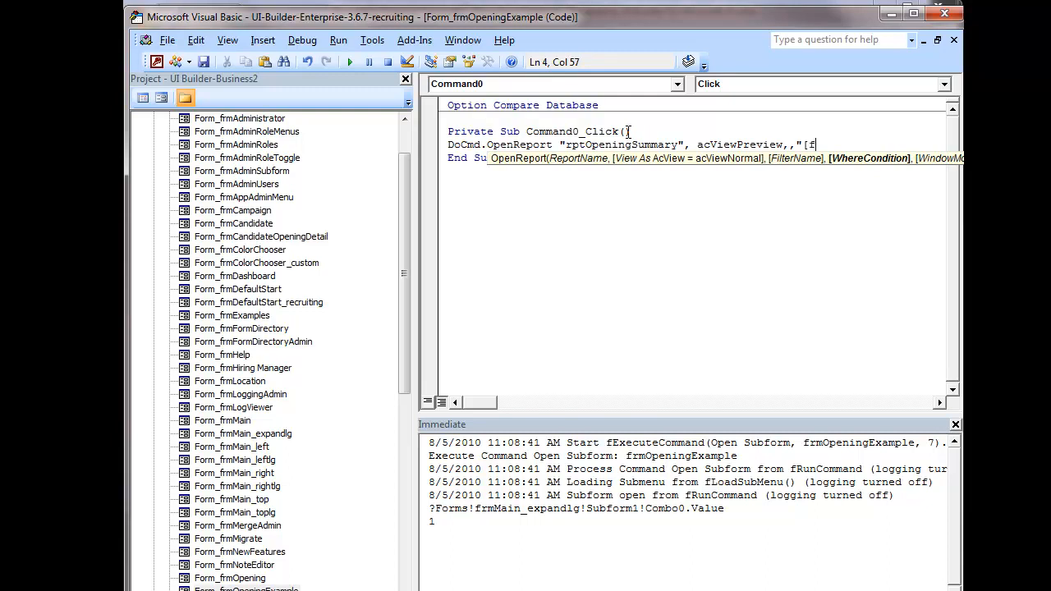
text(k_OpeningStatusID] = " &)
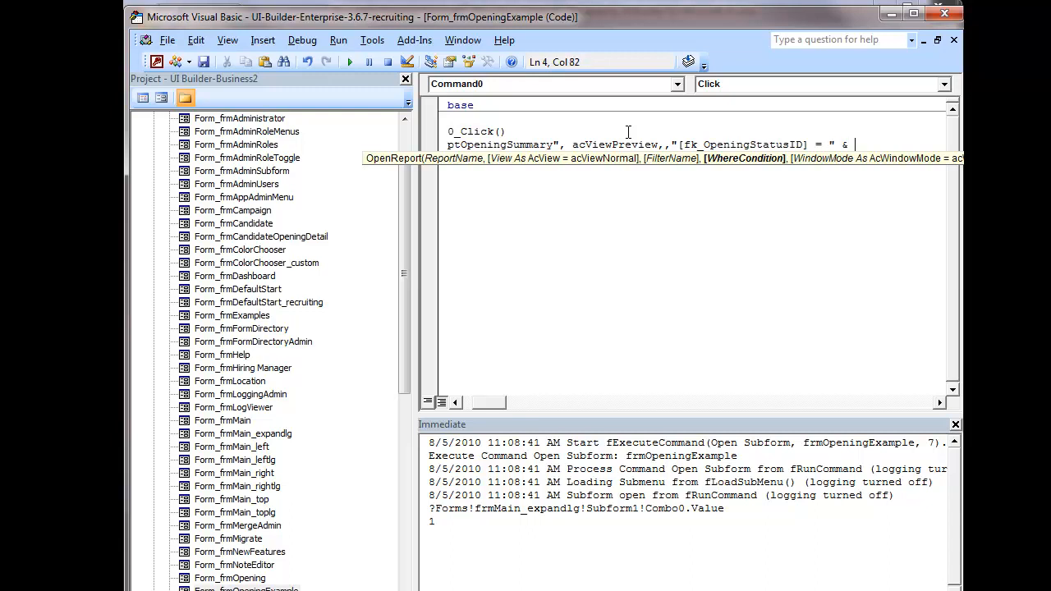
text( me.com)
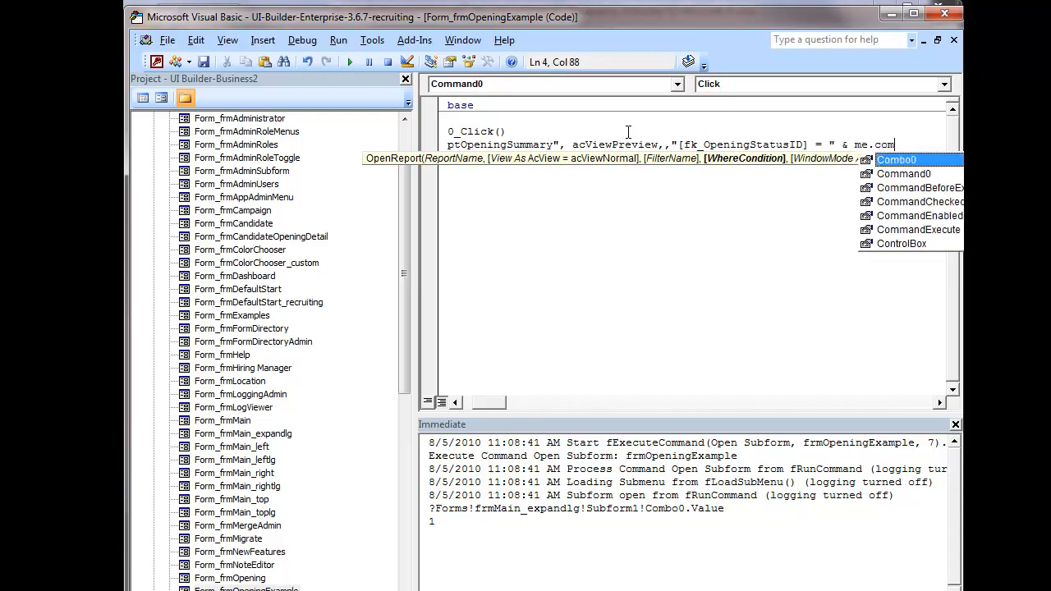
text(bo0.va)
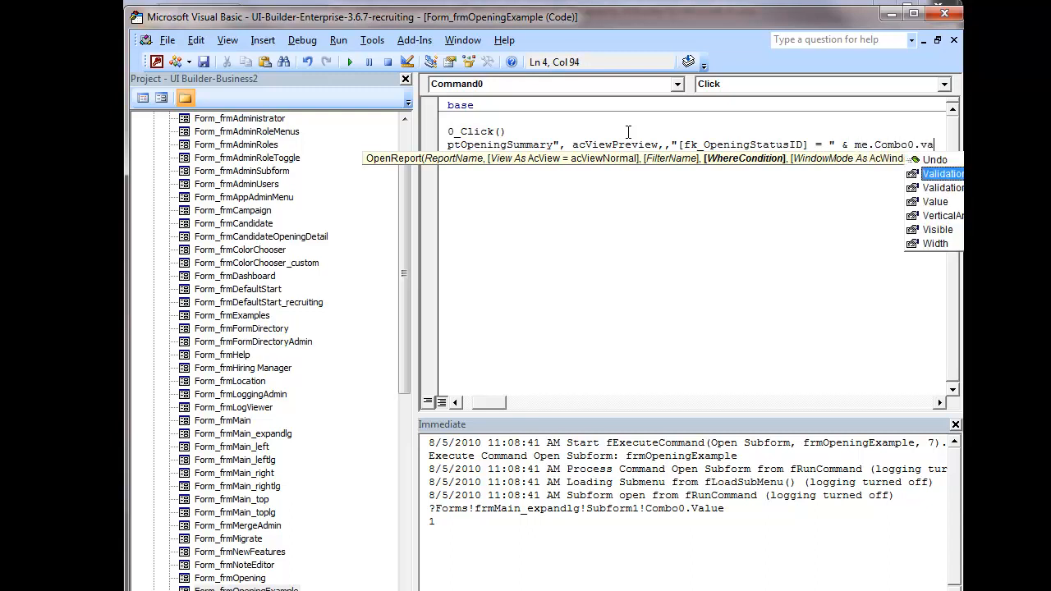
key(Tab)
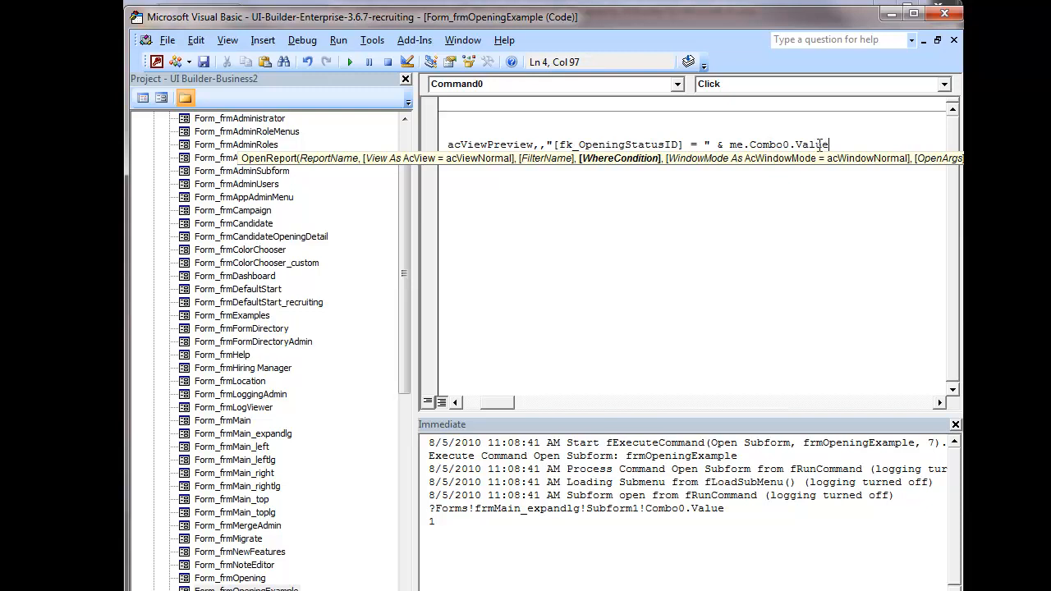
drag(835, 145, 761, 150)
click(749, 146)
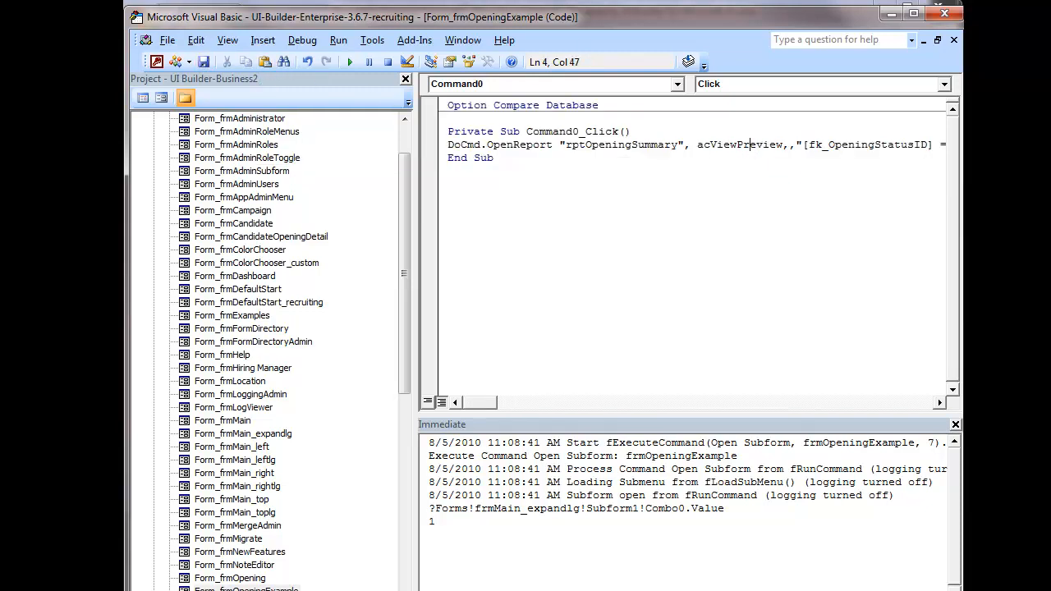
key(alt+F11)
Step: Open rptOpeningSummary in Design View and delete the fk_OpeningStatus criterion from its Record Source query
right_click(201, 557)
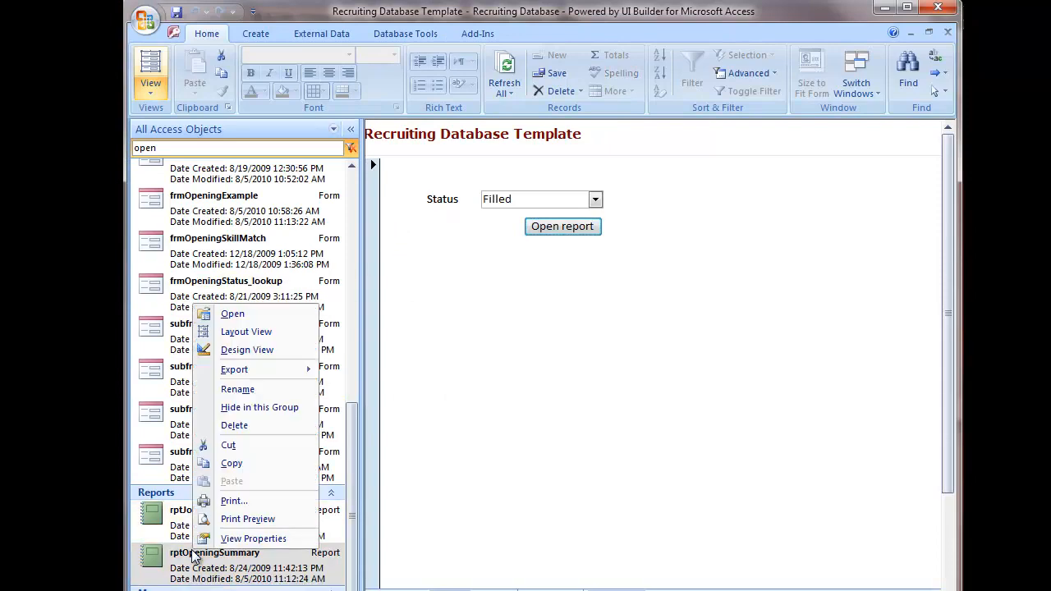
click(240, 355)
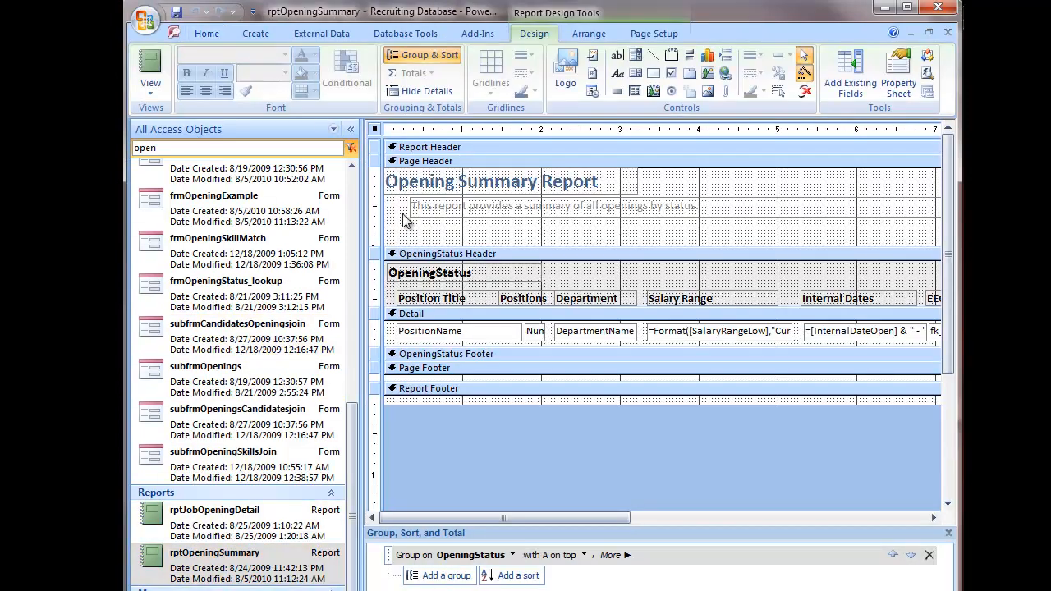
double_click(376, 130)
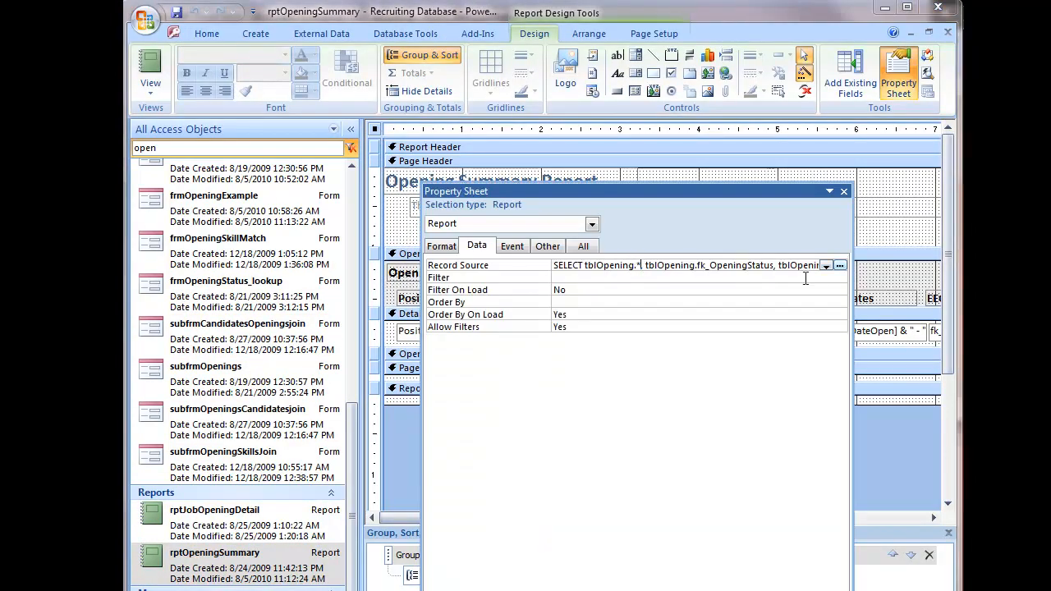
click(840, 265)
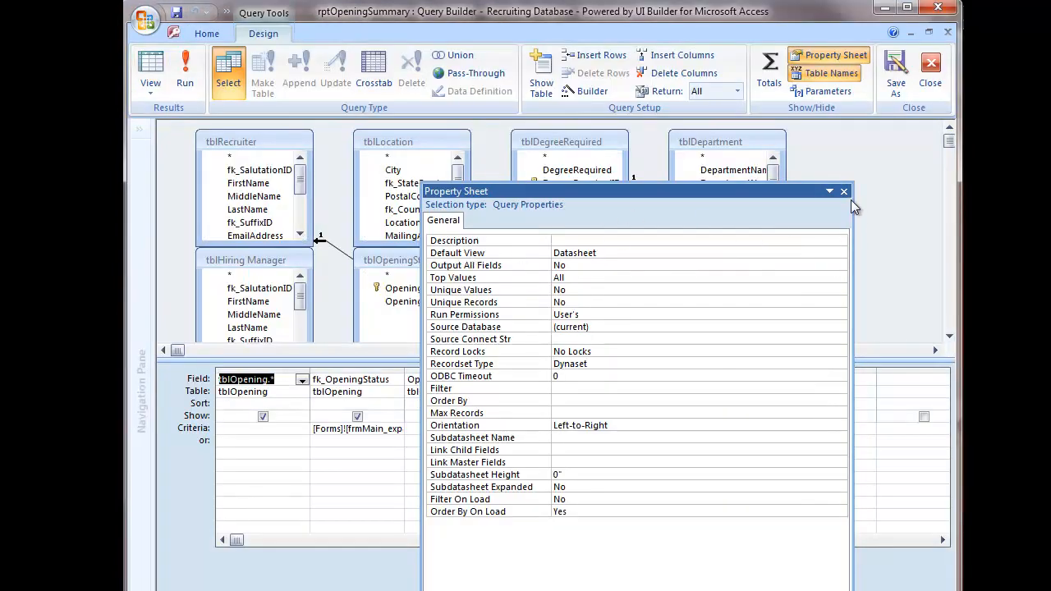
click(843, 191)
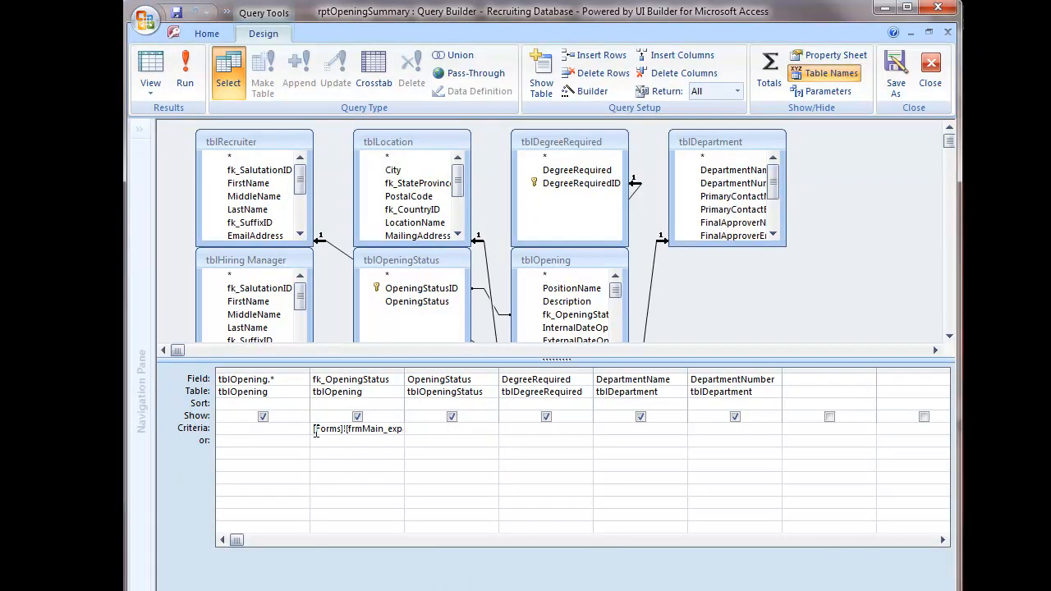
drag(315, 428, 466, 428)
key(Delete)
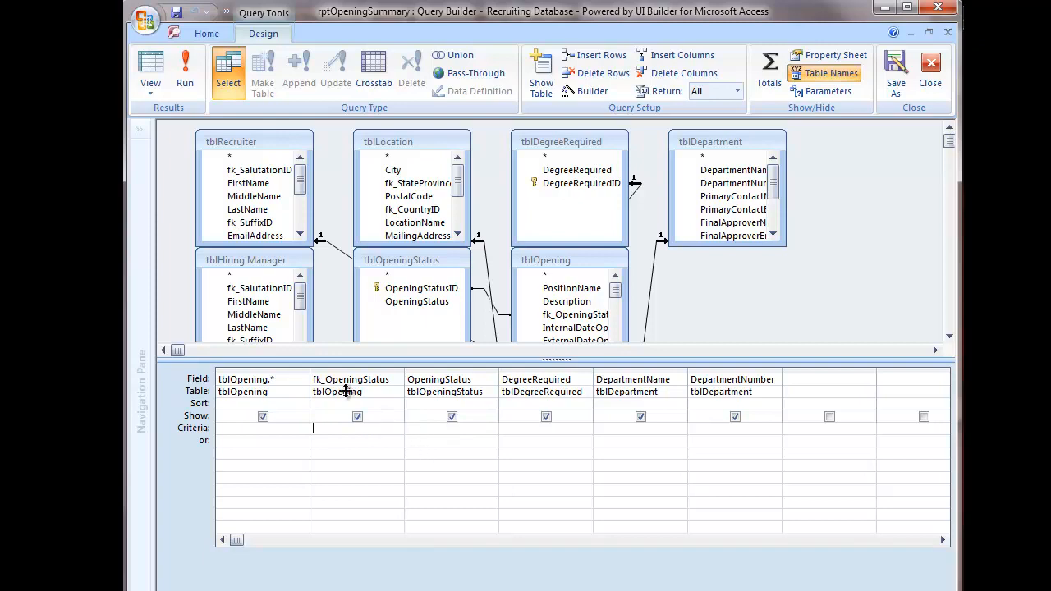
click(931, 74)
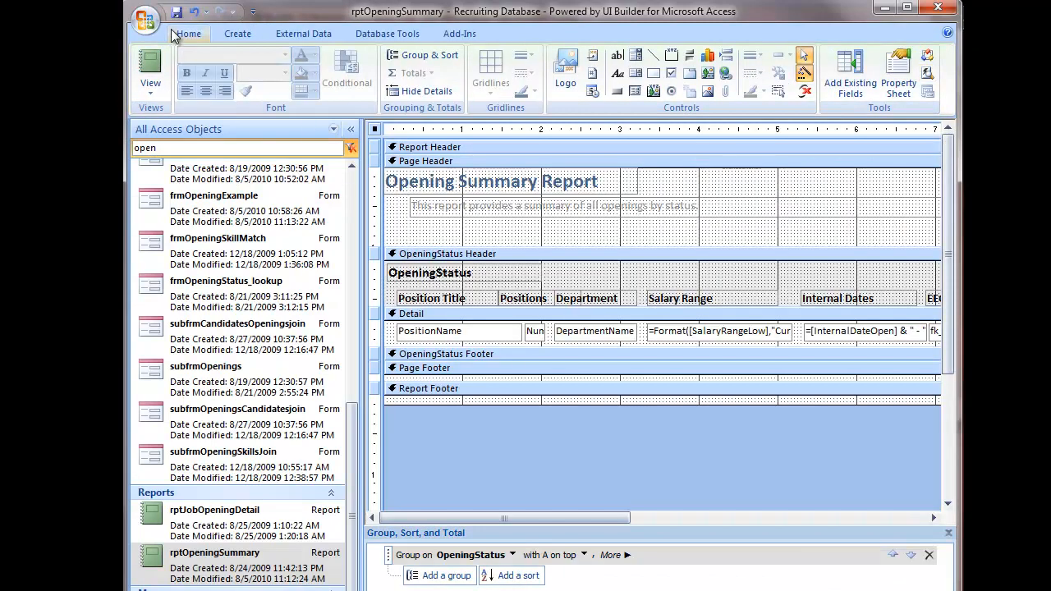
Step: Close the report design and preview the Opening Summary report for the Filled status from the Example form
click(948, 31)
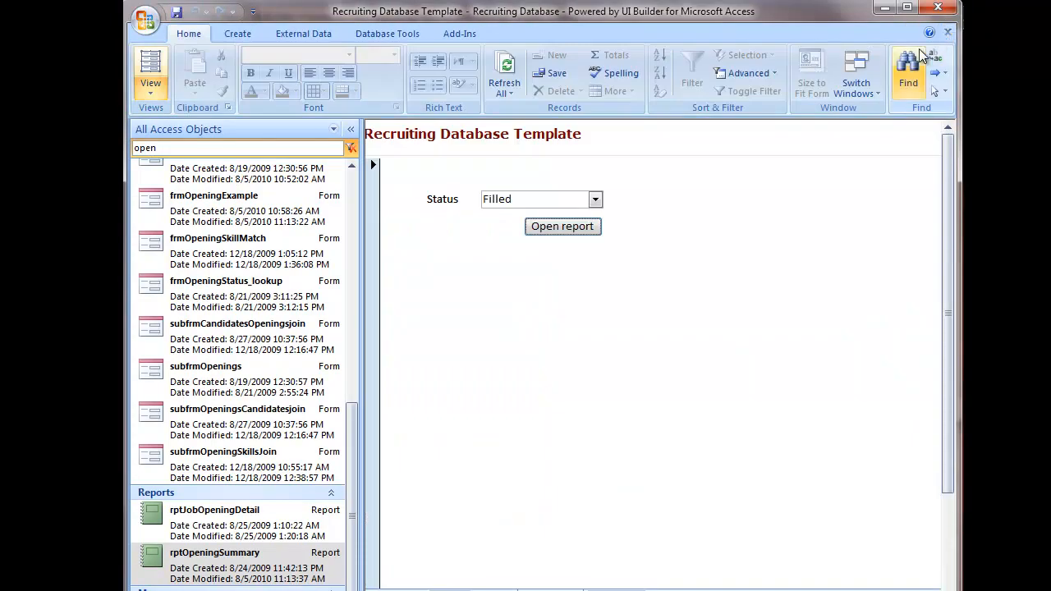
click(583, 227)
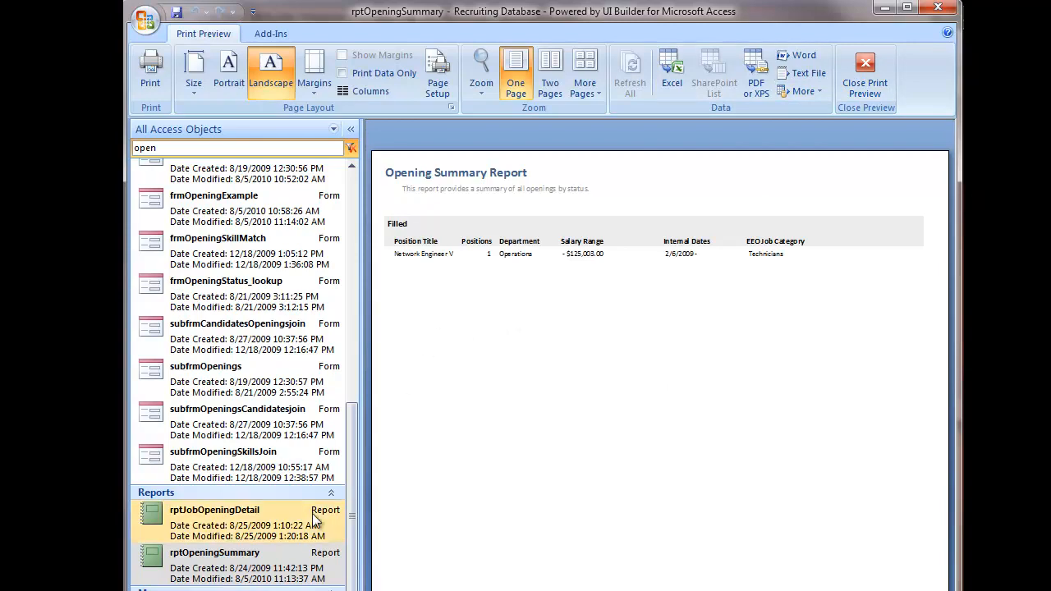
click(865, 74)
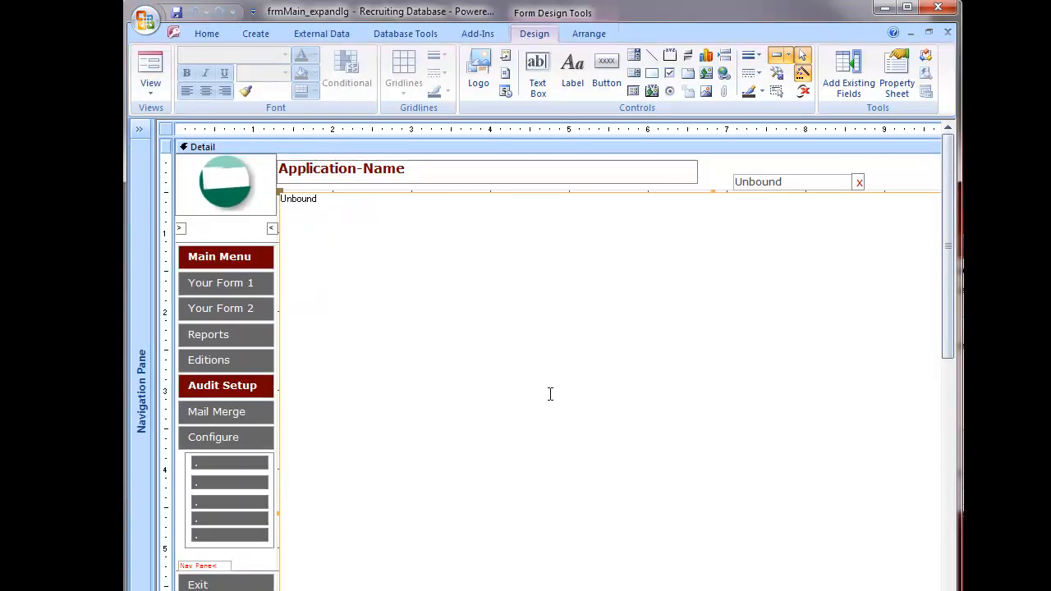